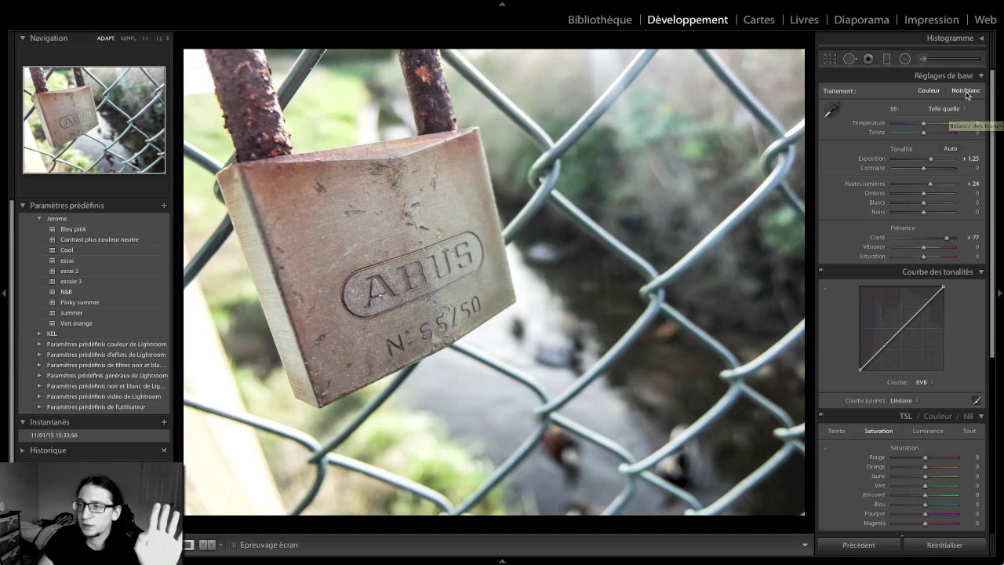
- Switch the padlock photo to black and white and reset exposure and highlights to zero
left_click(966, 91)
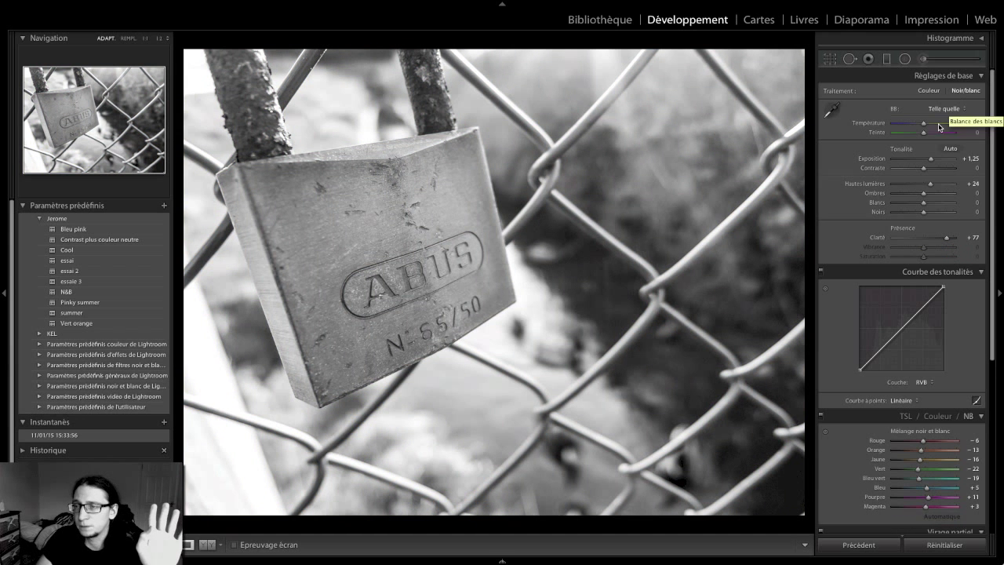
double_click(929, 159)
double_click(930, 184)
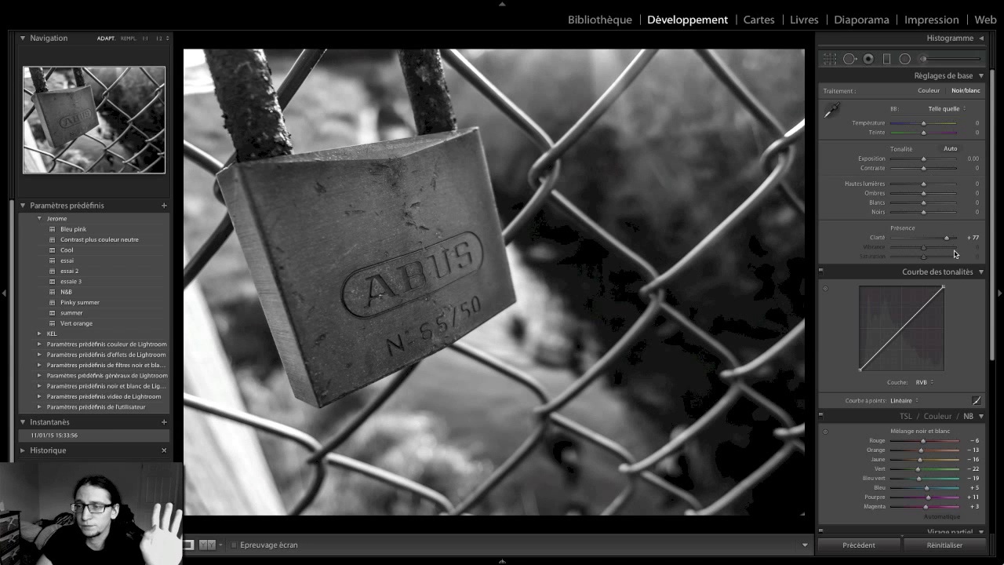
- Set clarity to +100, exposure to +0.80, contrast to +77 and highlights to -15
left_click_drag(948, 238, 963, 239)
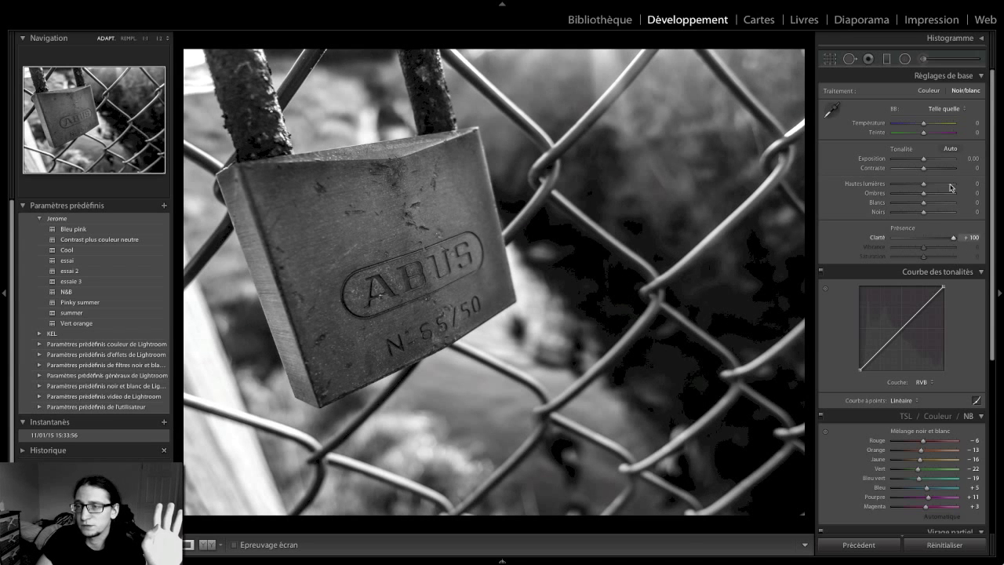
left_click_drag(924, 160, 928, 160)
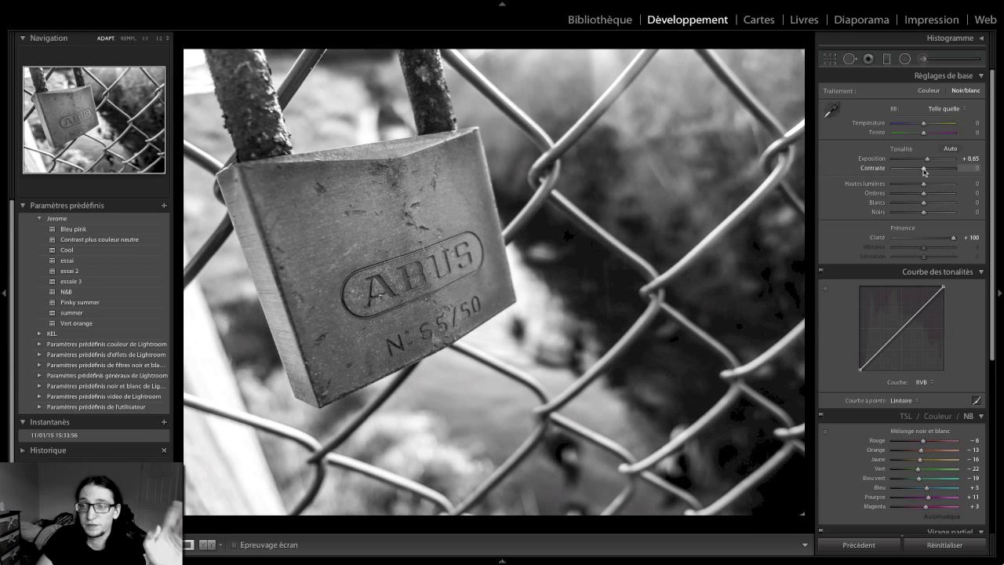
mouse_move(928, 169)
left_mouse_down()
mouse_move(951, 169)
mouse_move(929, 162)
left_mouse_up()
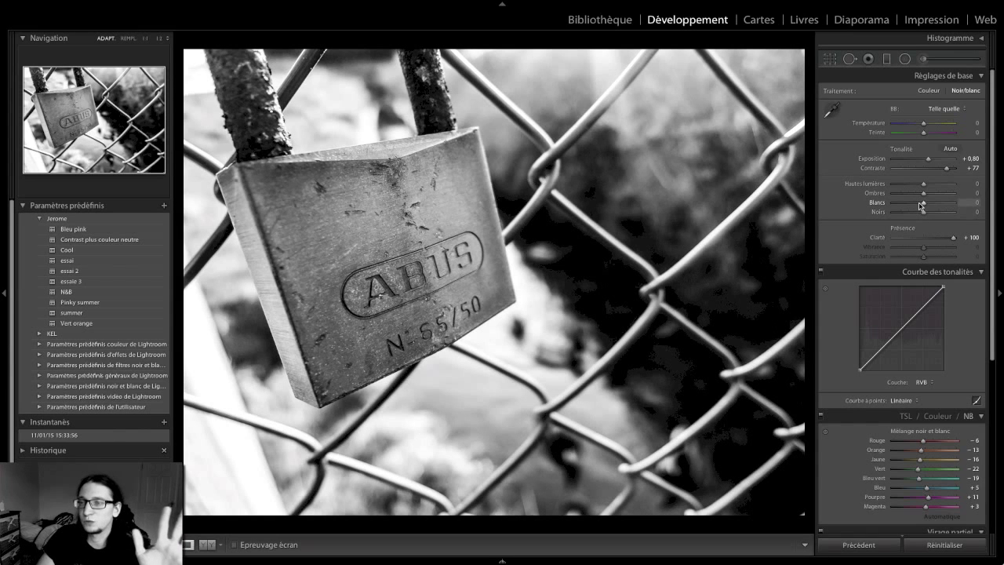
left_click_drag(924, 187, 922, 199)
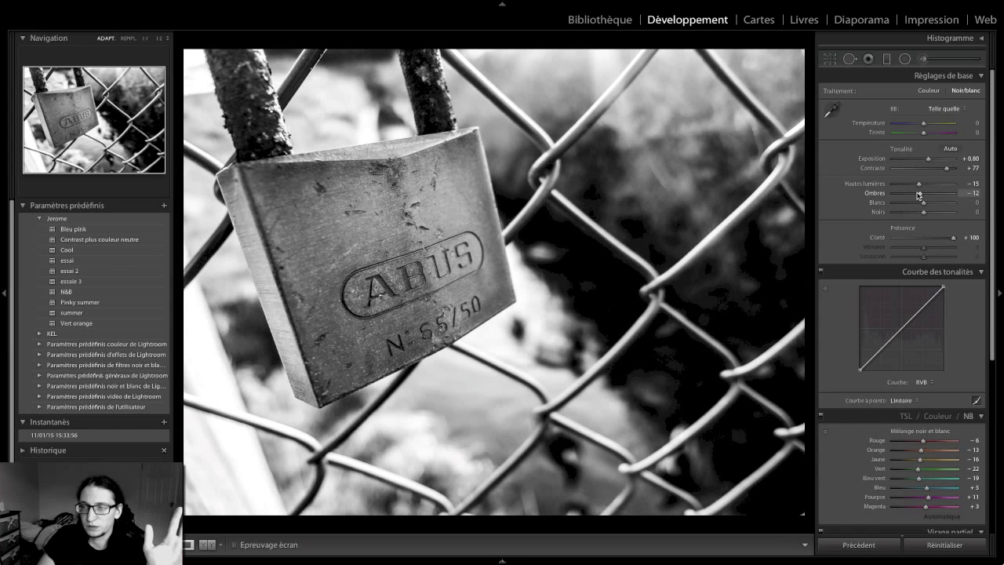
- Rebalance tones to contrast +89, shadows +35, whites +12, highlights +2 and blacks -65
left_click_drag(922, 204, 906, 215)
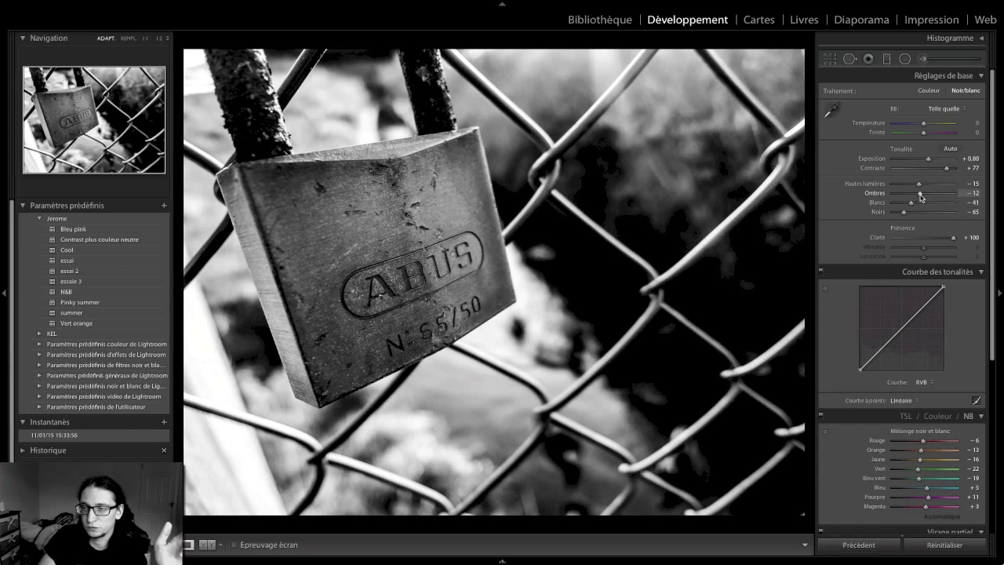
left_click_drag(921, 193, 936, 196)
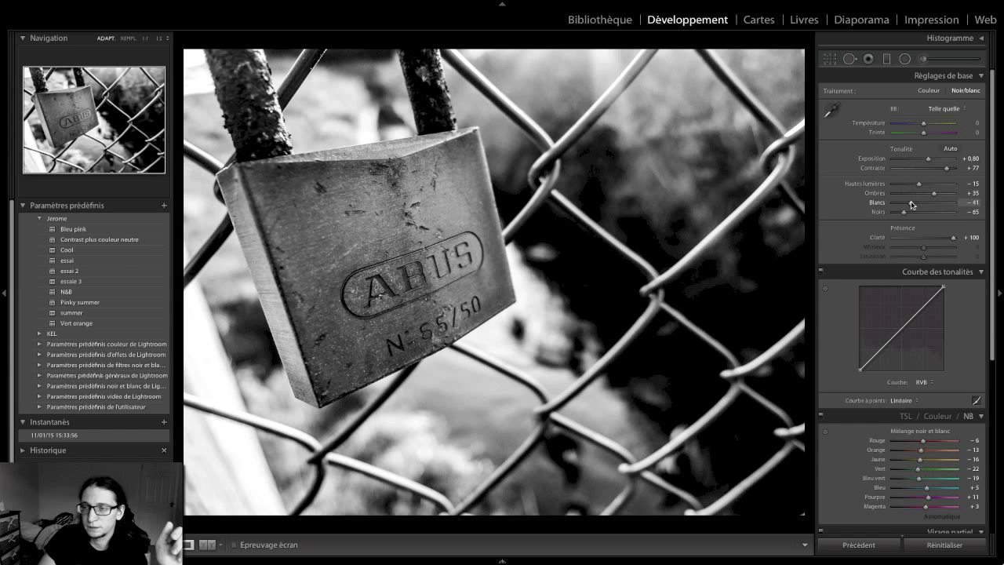
left_click_drag(918, 205, 924, 188)
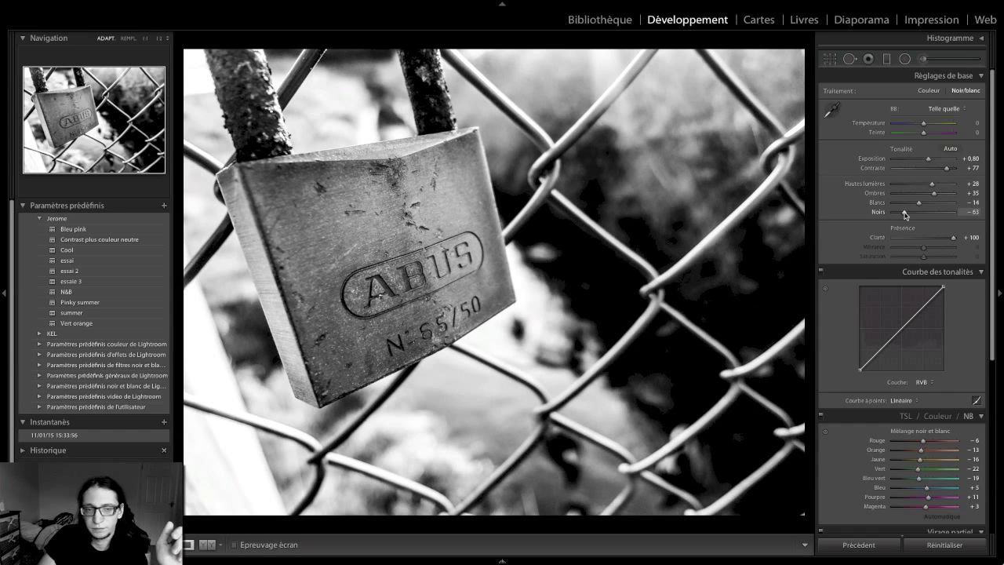
left_click_drag(931, 186, 928, 207)
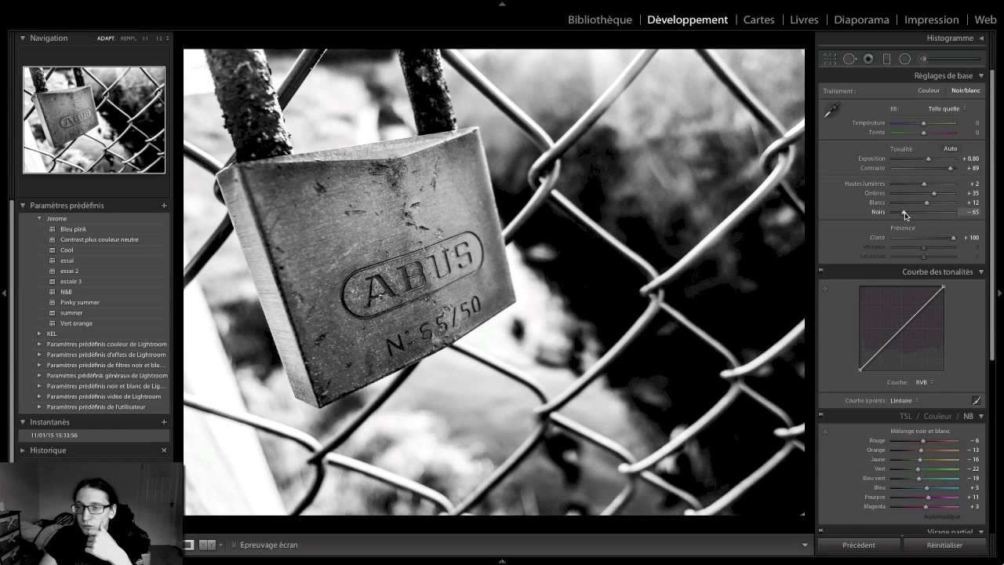
- Deepen blacks to -81 and set a custom tone curve with a slightly lifted black point
left_click_drag(906, 215, 901, 216)
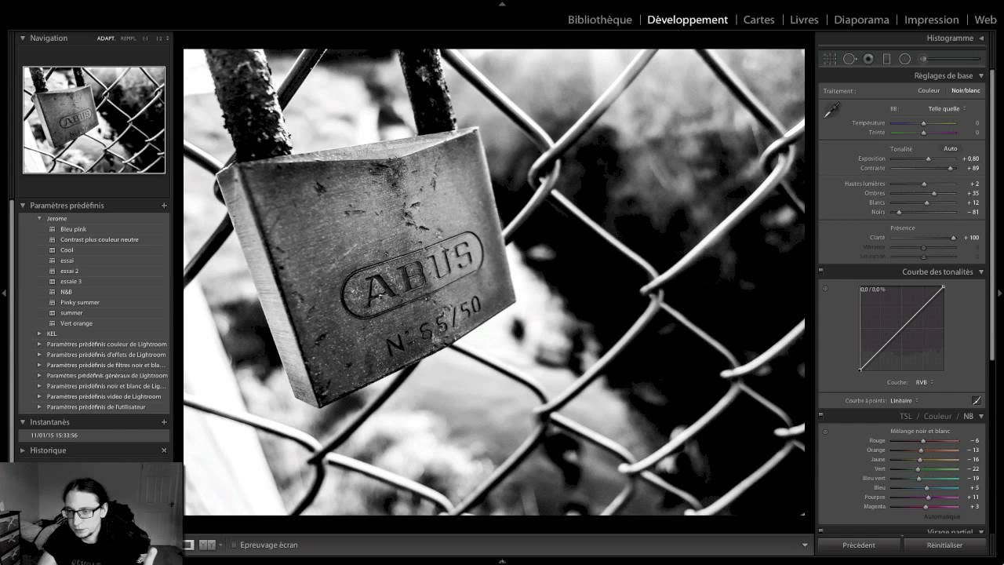
left_click_drag(860, 368, 861, 337)
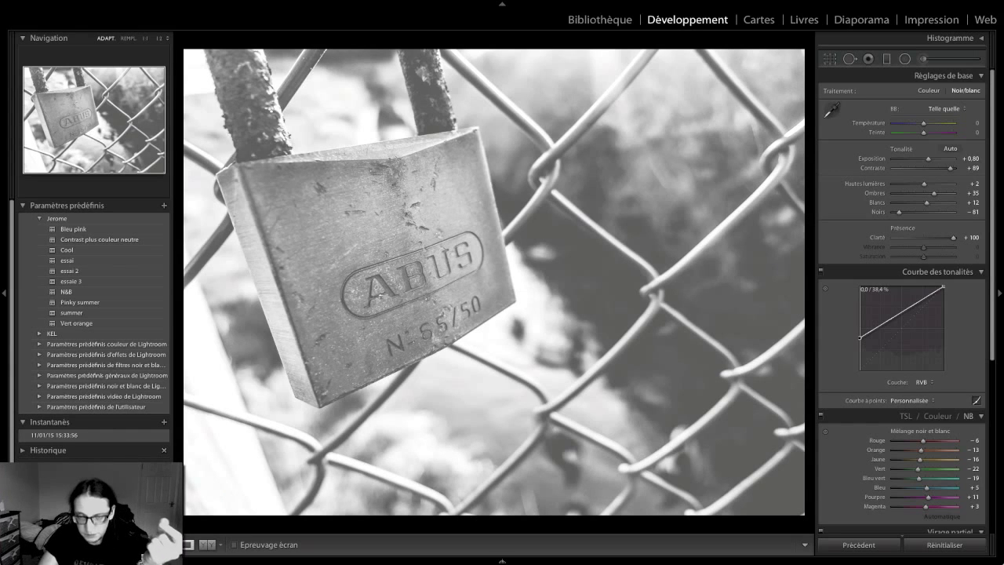
left_click_drag(860, 338, 860, 363)
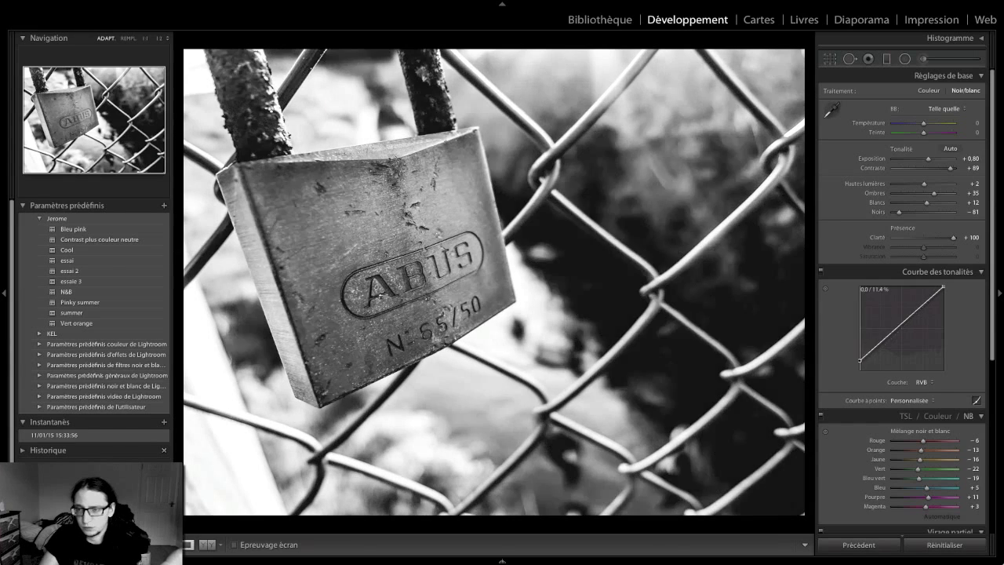
left_click_drag(860, 363, 860, 354)
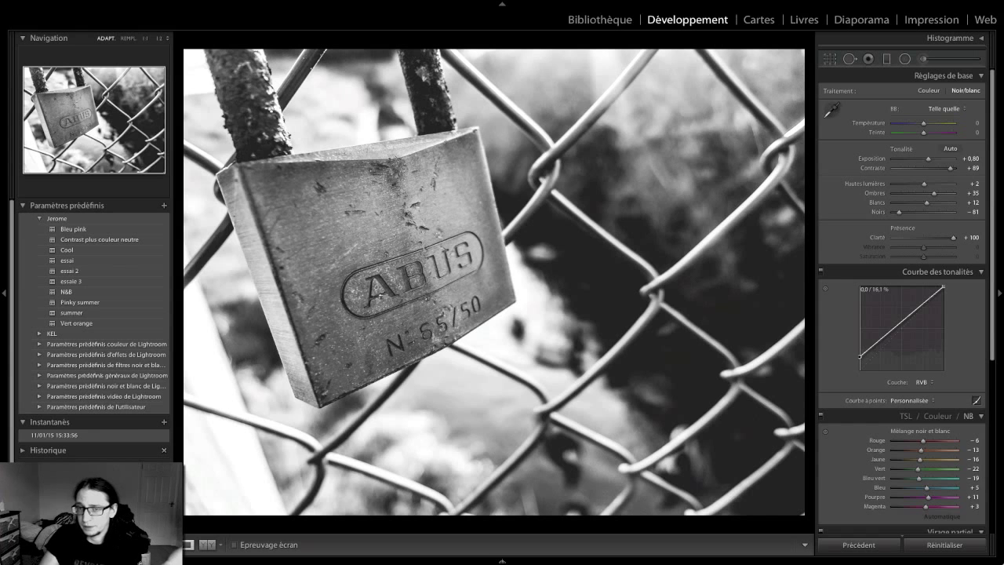
left_click_drag(860, 355, 861, 361)
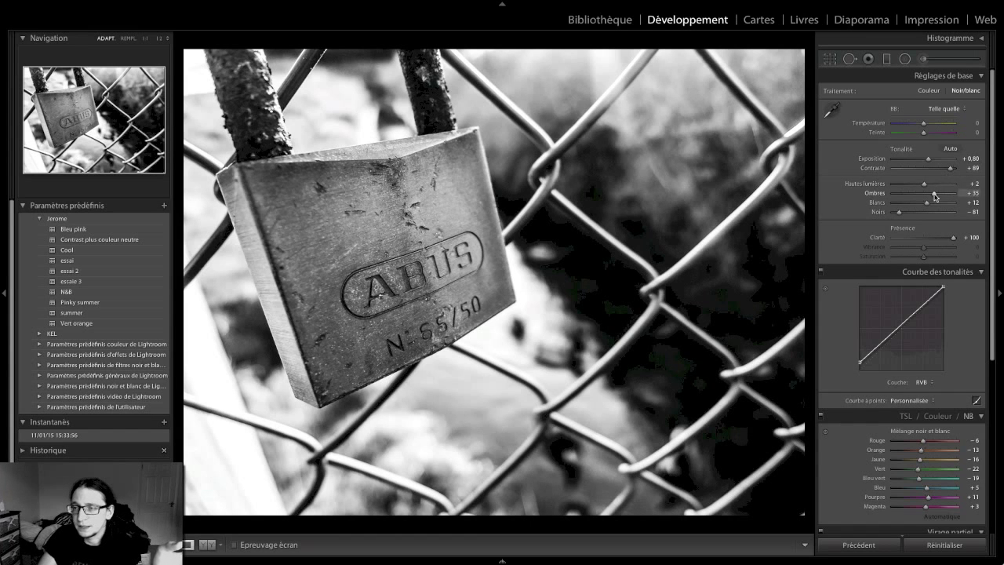
- Set whites -36, blacks -91, exposure +1.05, and lower the tone curve's black point slightly
left_click_drag(927, 202, 912, 205)
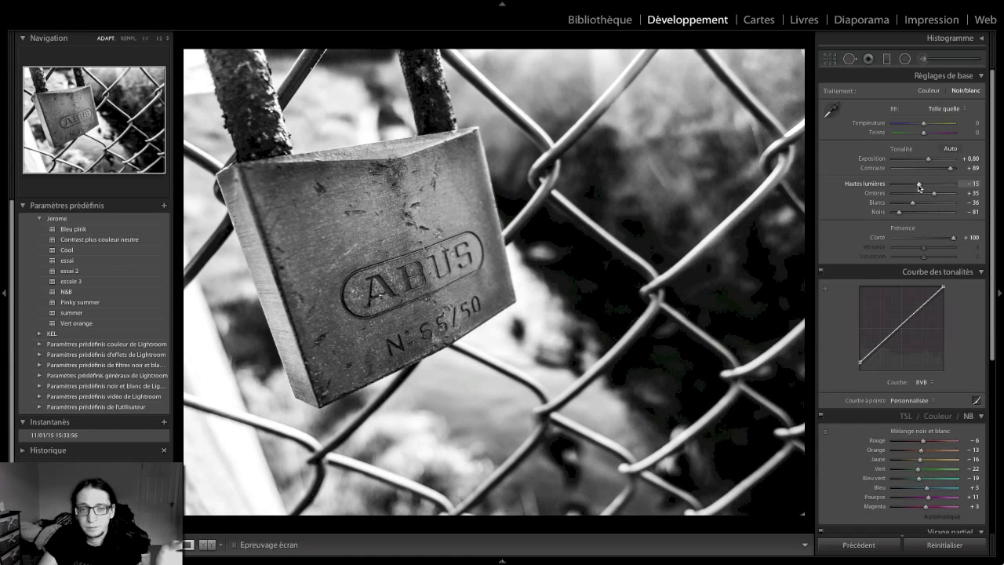
left_click_drag(899, 213, 896, 213)
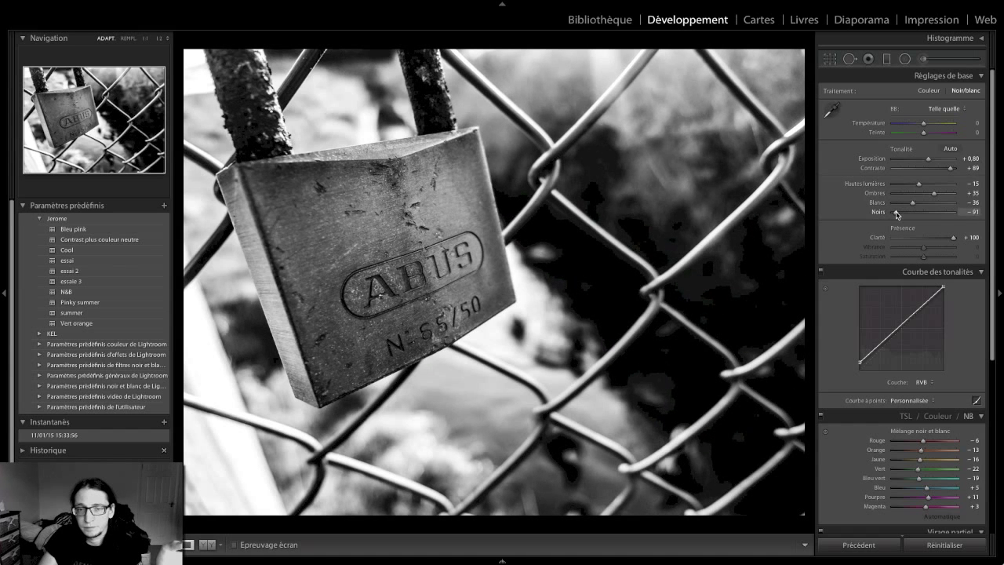
left_click_drag(928, 160, 931, 160)
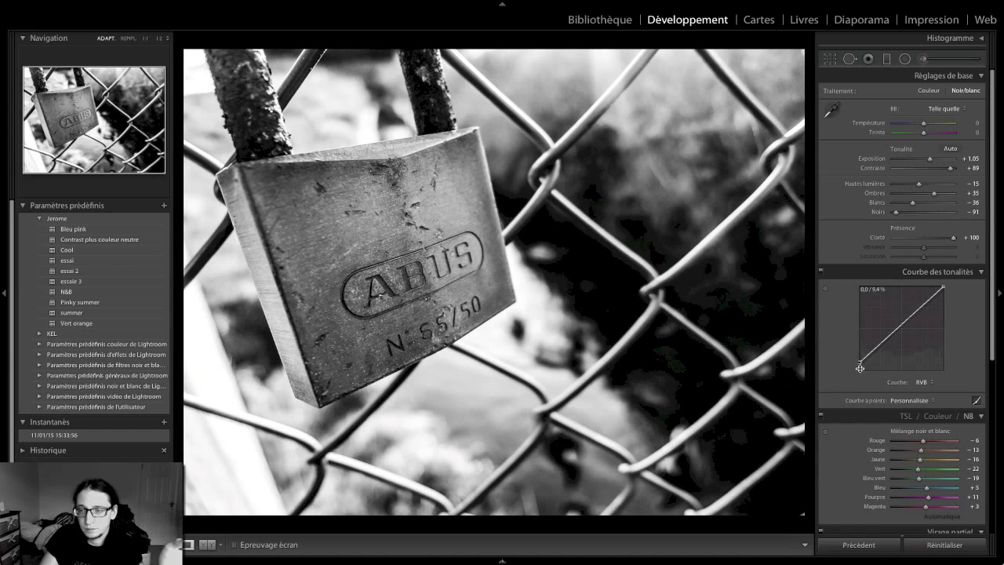
left_click_drag(859, 363, 860, 364)
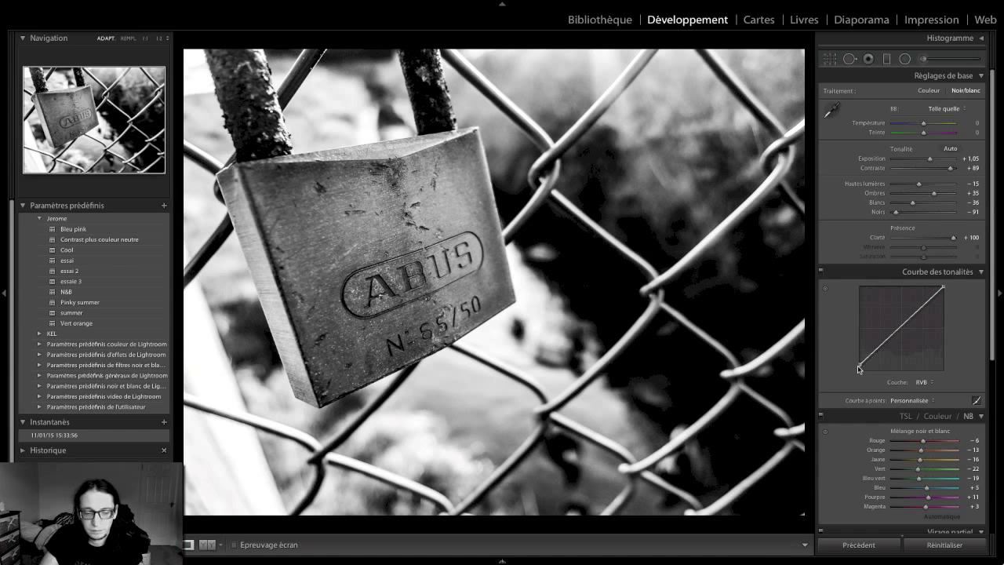
- Compare the colour original against the black-and-white version several times
key("XF86MonBrightnessUp")
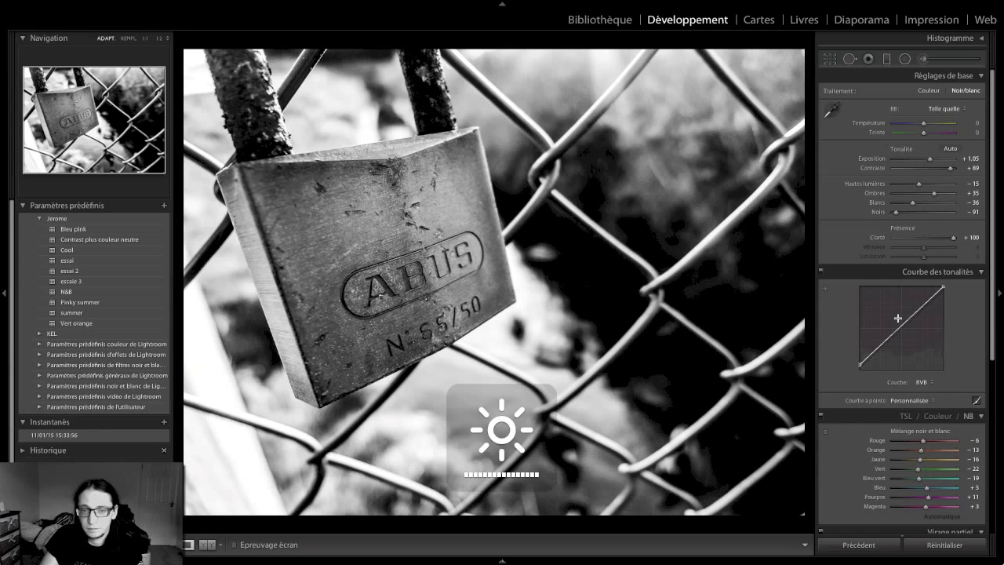
scroll(911, 338, "down", 1)
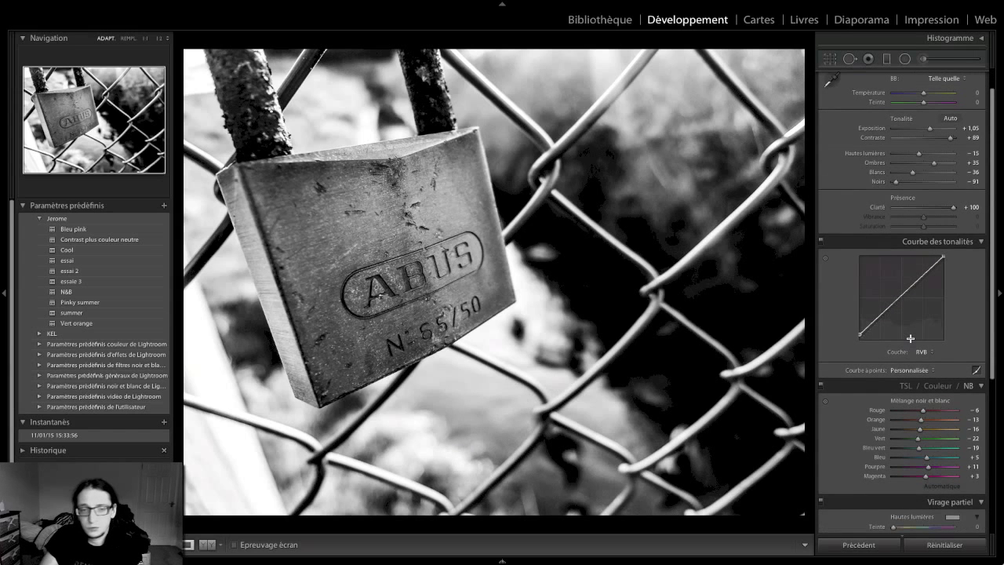
scroll(911, 339, "down", 2)
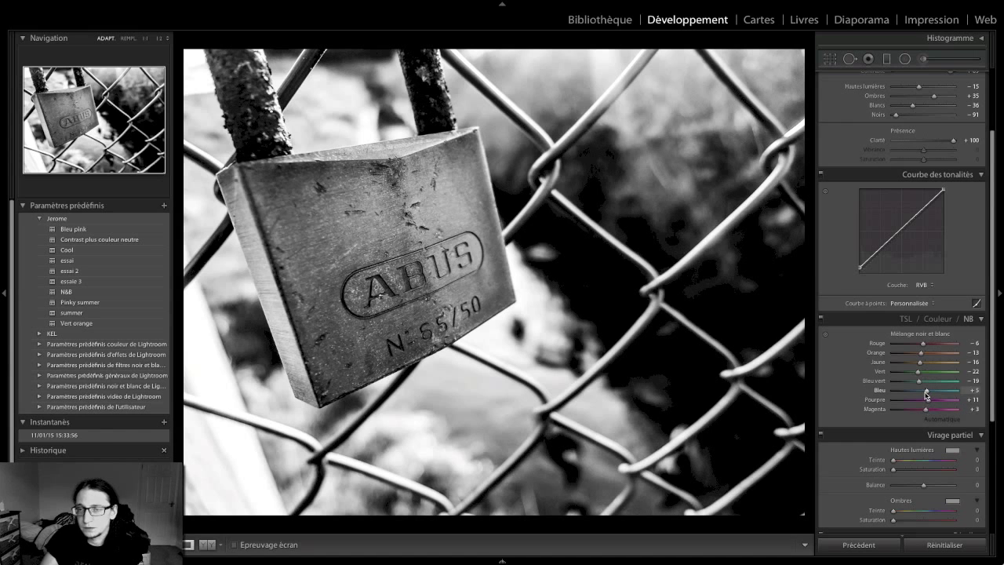
scroll(928, 396, "up", 3)
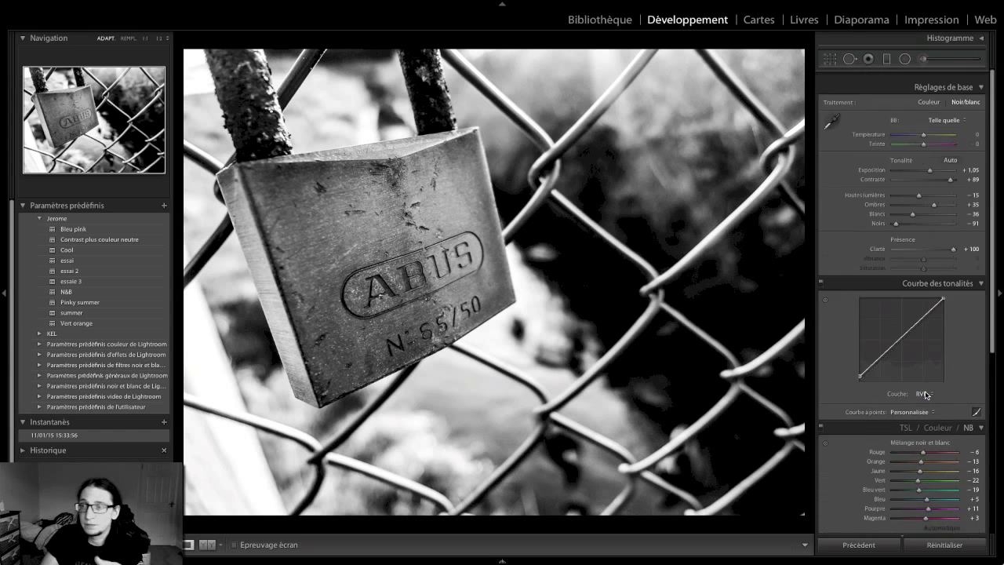
left_click(931, 93)
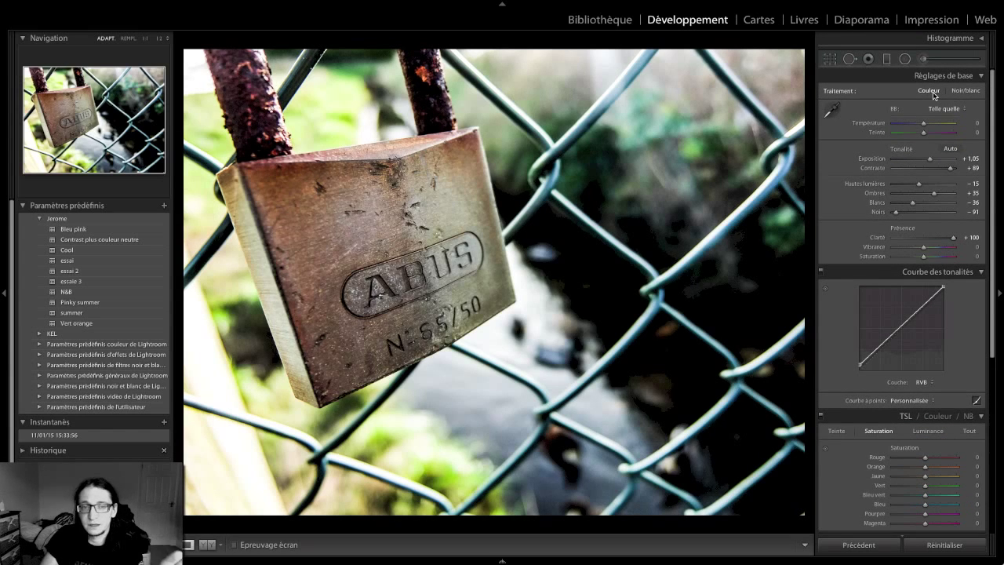
scroll(933, 94, "down", 4)
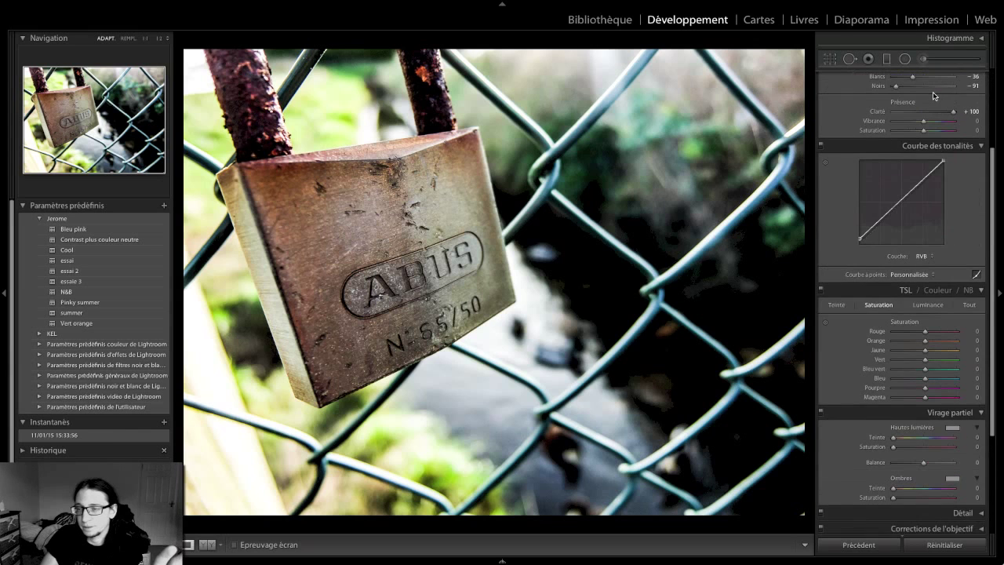
left_click(968, 290)
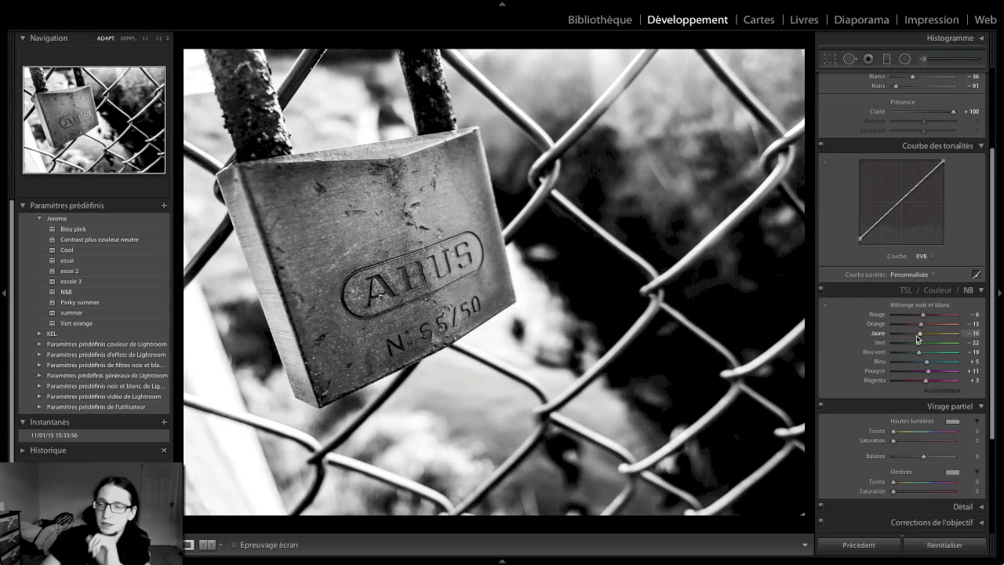
left_click(939, 290)
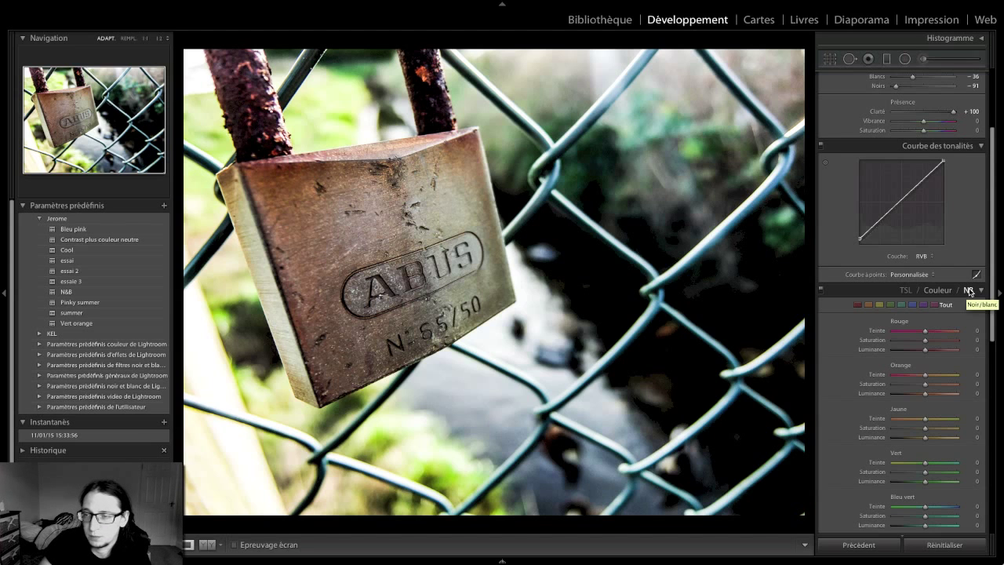
left_click(969, 290)
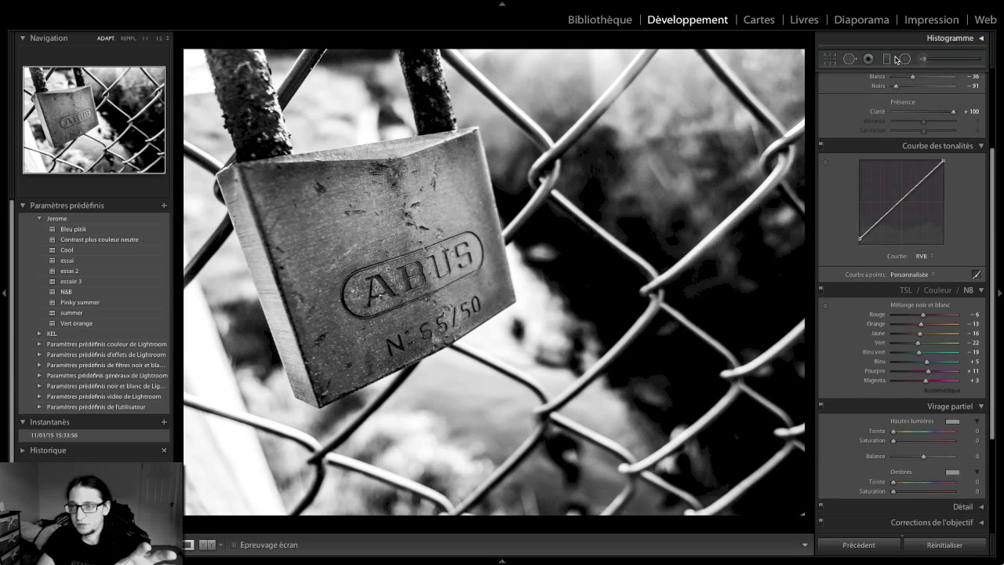
left_click(944, 292)
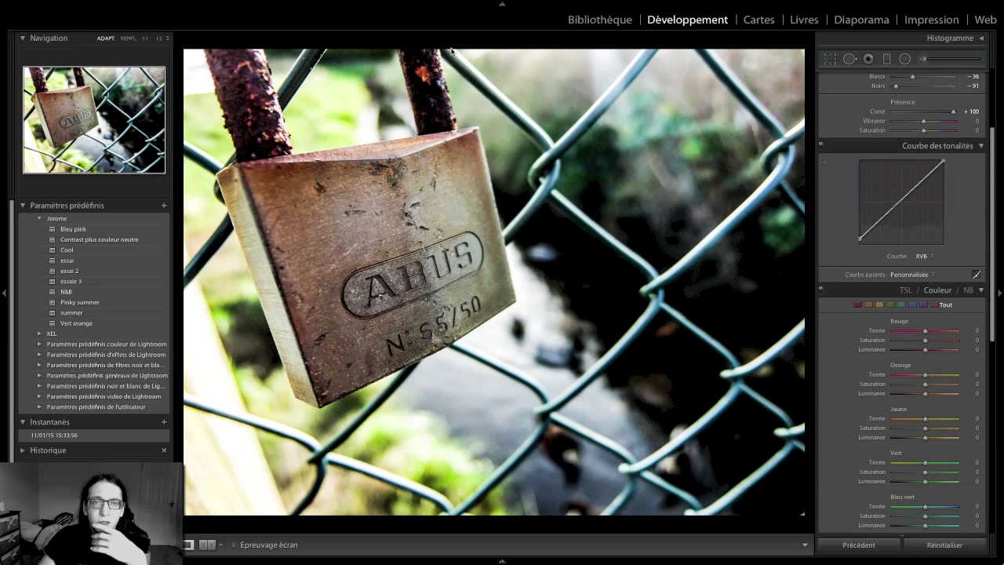
left_click(968, 290)
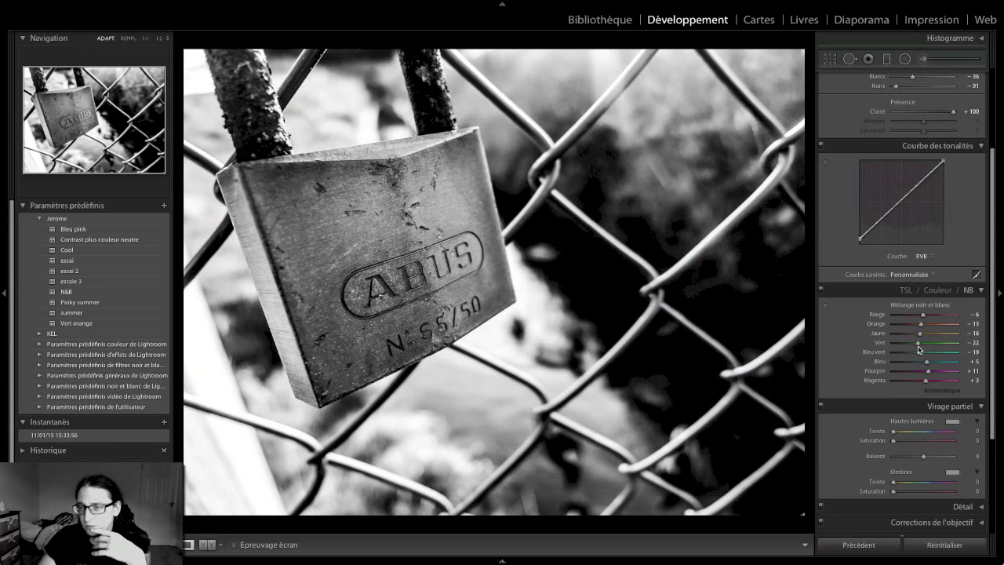
- Set the B&W mix to Vert -54, Bleu vert -63 and Bleu -53, checking detail at 1:1
left_click_drag(919, 343, 907, 354)
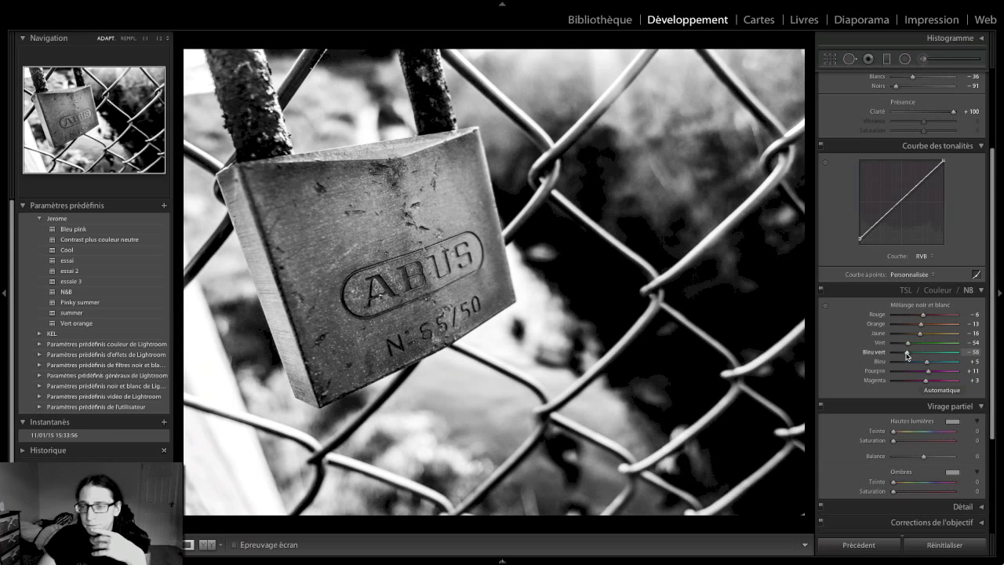
left_click_drag(916, 364, 911, 364)
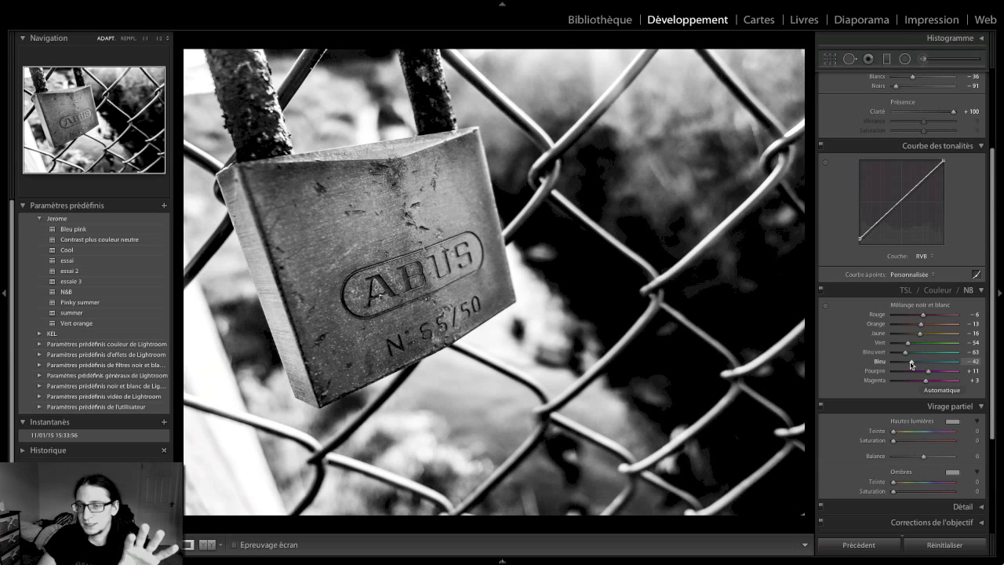
left_click_drag(912, 364, 874, 364)
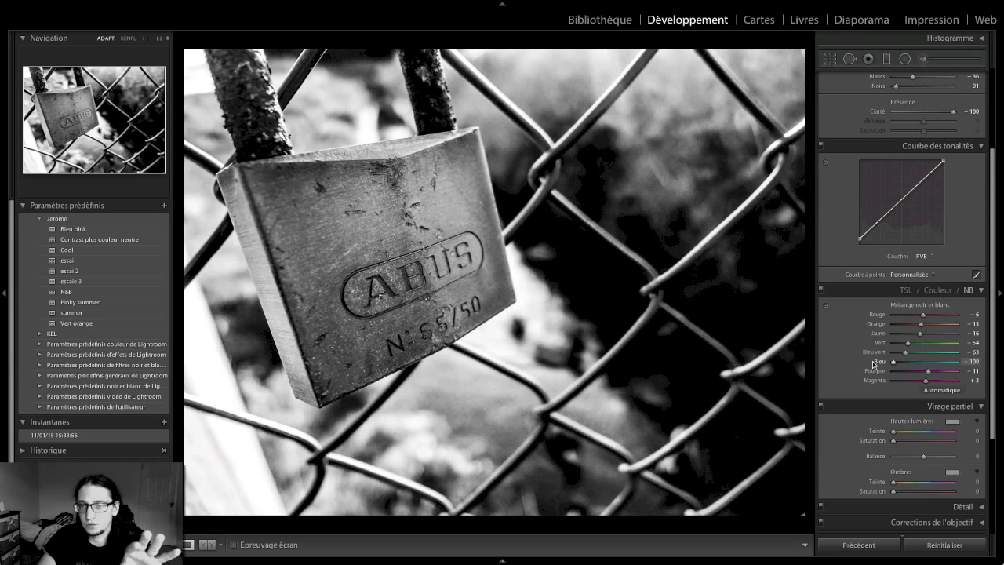
left_click(759, 111)
left_click_drag(780, 134, 648, 143)
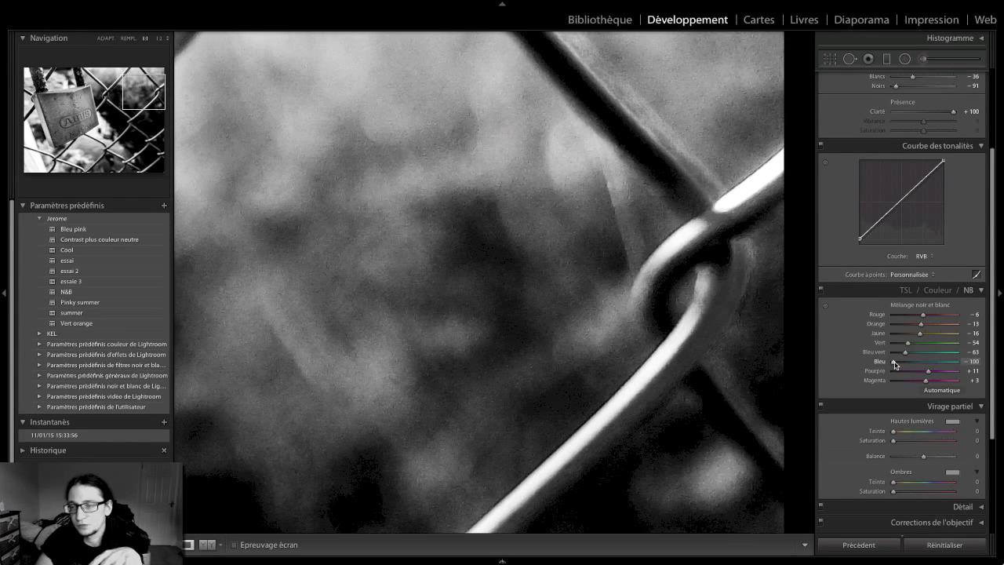
left_click_drag(897, 365, 901, 365)
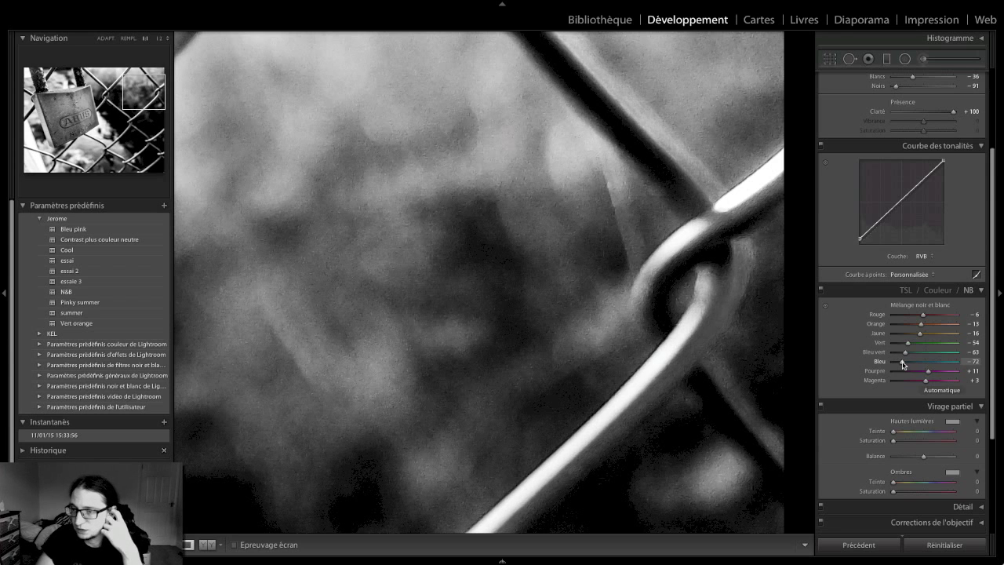
left_click(681, 304)
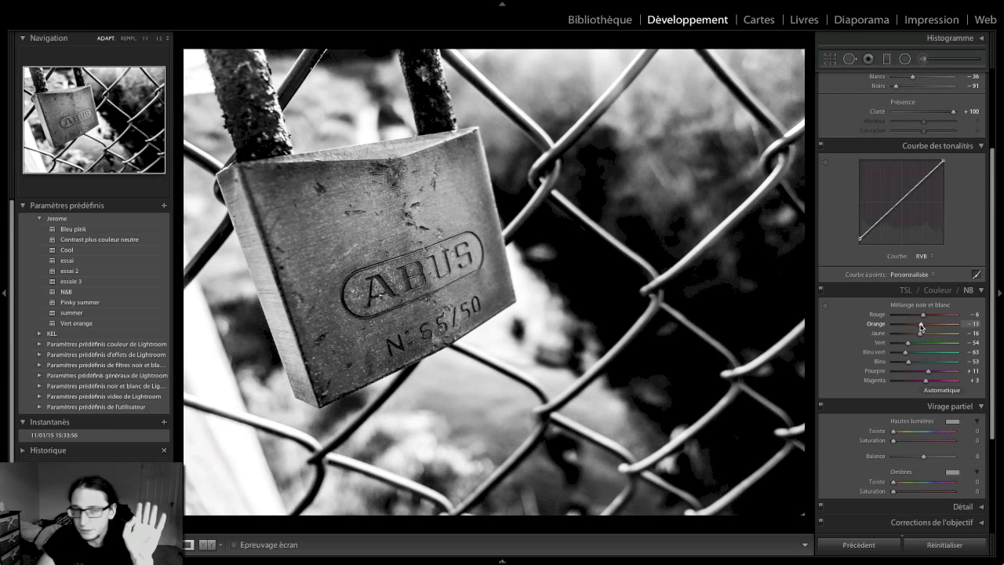
- Darken the B&W mix to Rouge -8, Orange -54, Jaune -21 and Vert -75
mouse_move(922, 327)
left_mouse_down()
mouse_move(908, 326)
mouse_move(919, 339)
left_mouse_up()
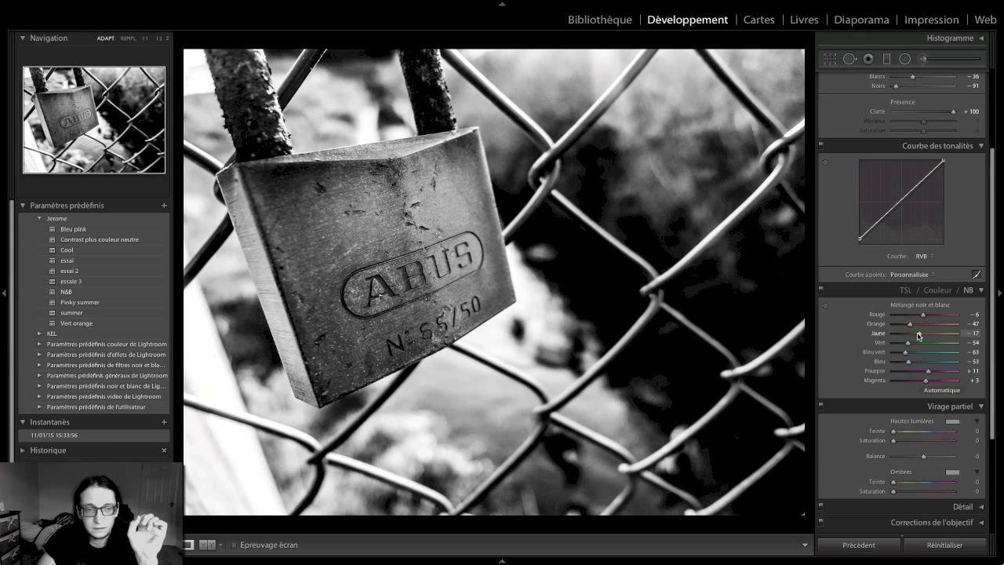
left_click_drag(920, 335, 919, 336)
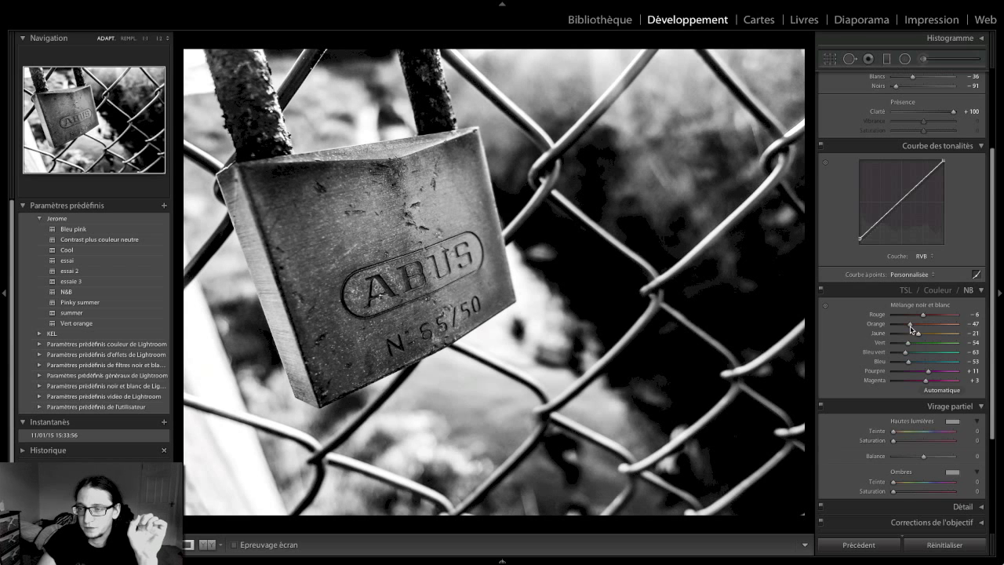
left_click_drag(912, 328, 916, 330)
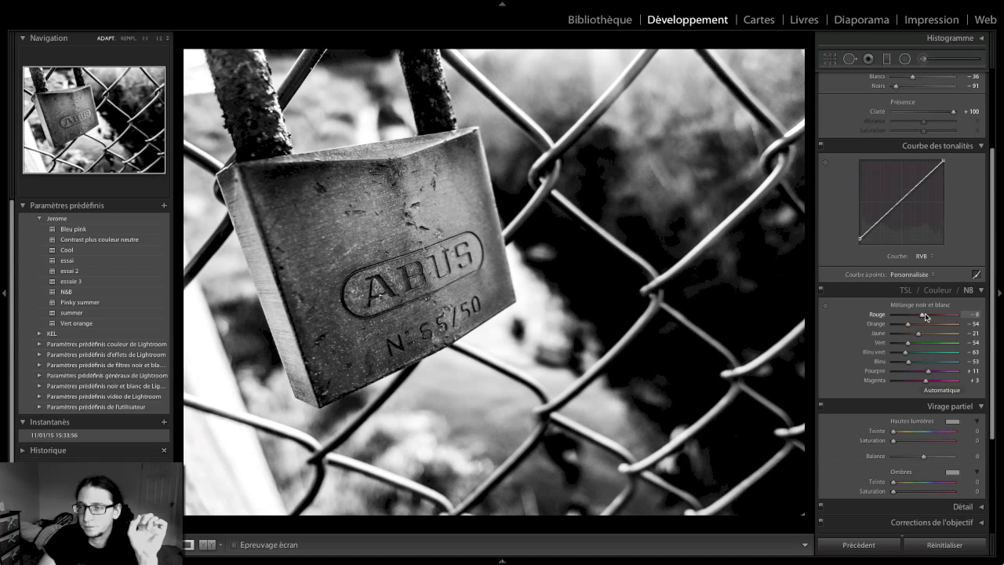
left_click(938, 290)
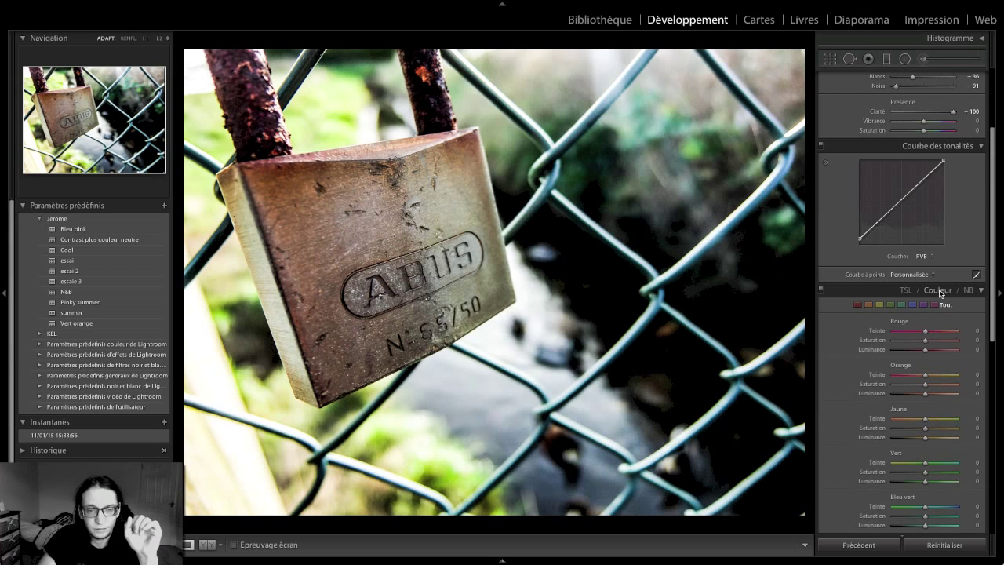
left_click(967, 290)
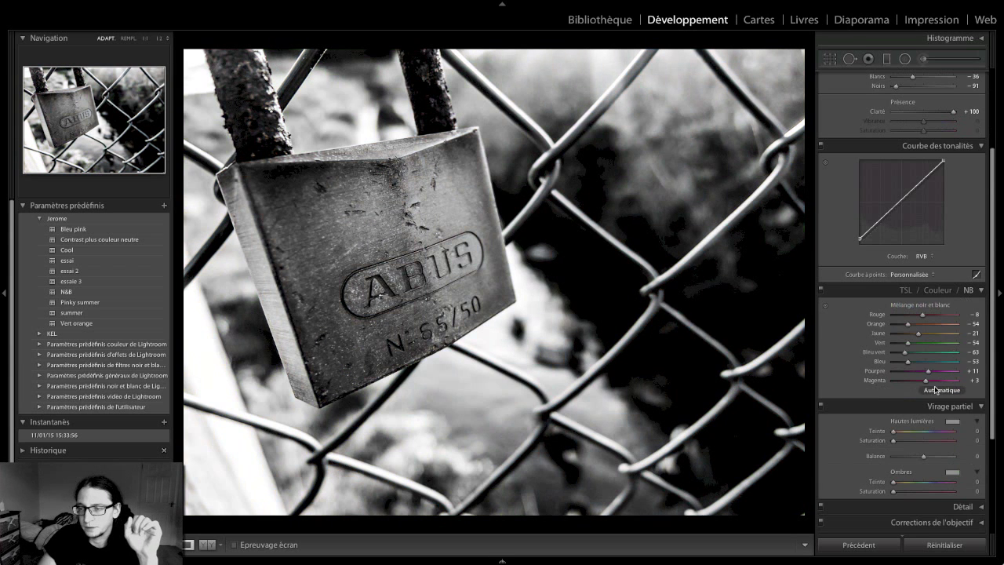
left_click_drag(907, 343, 901, 342)
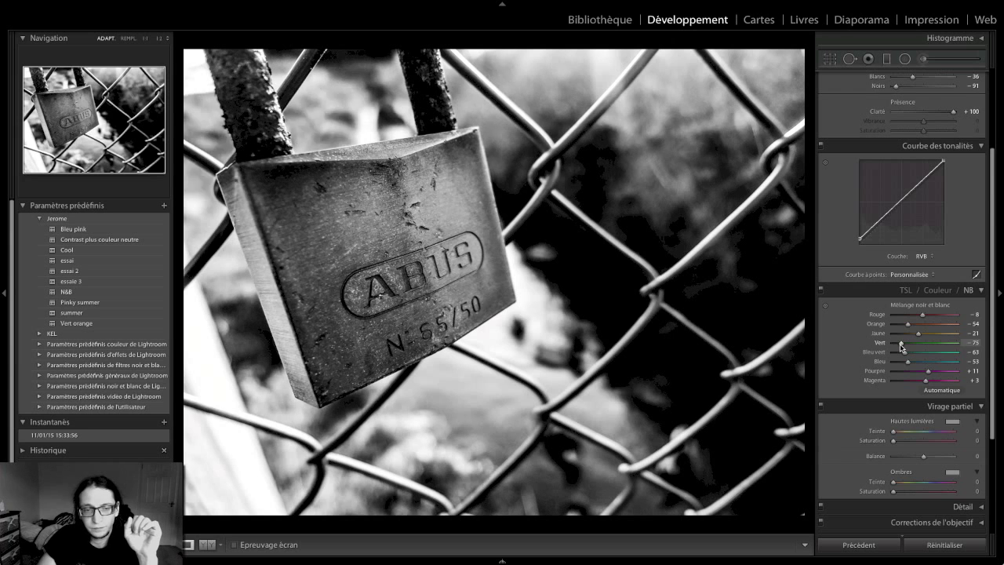
- Nudge exposure up and add a post-crop vignette at -20 gain to darken the corners
scroll(902, 298, "up", 3)
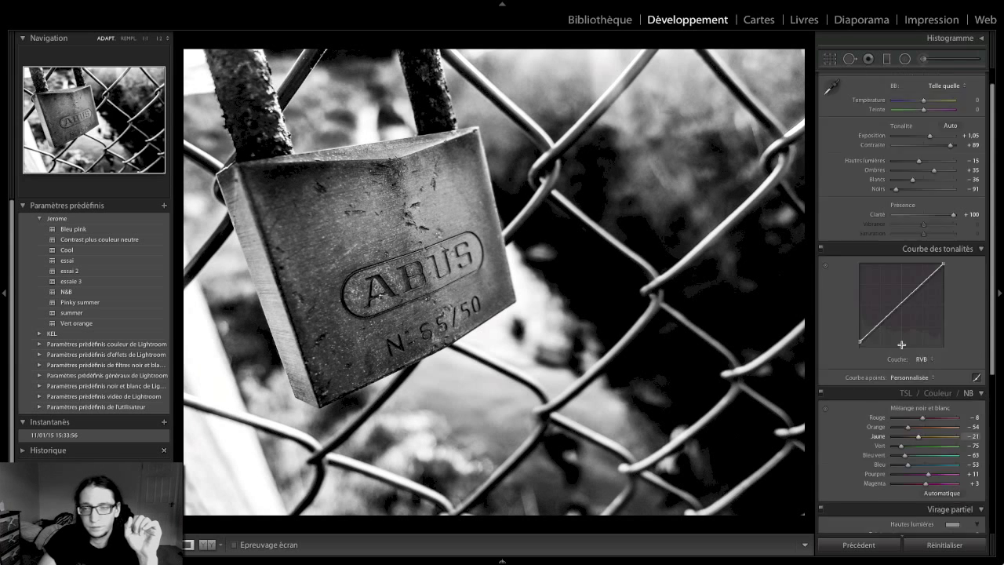
scroll(910, 157, "up", 2)
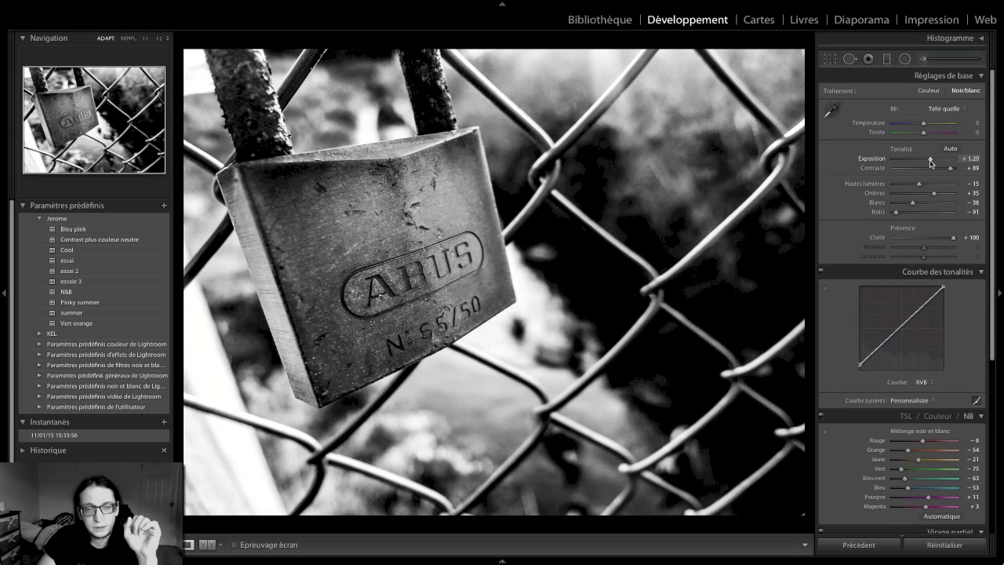
left_click_drag(931, 163, 933, 163)
scroll(922, 393, "down", 5)
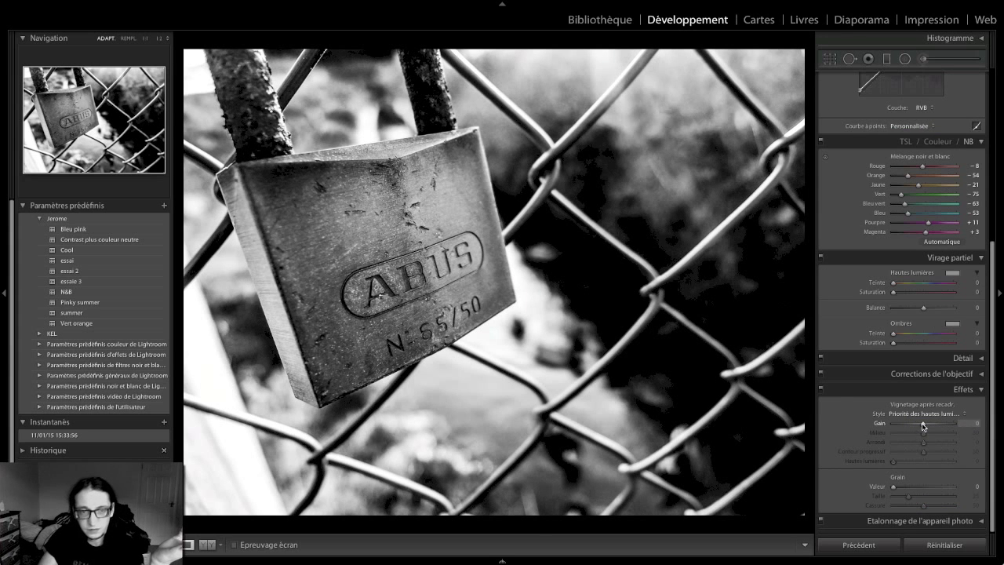
left_click_drag(923, 426, 918, 427)
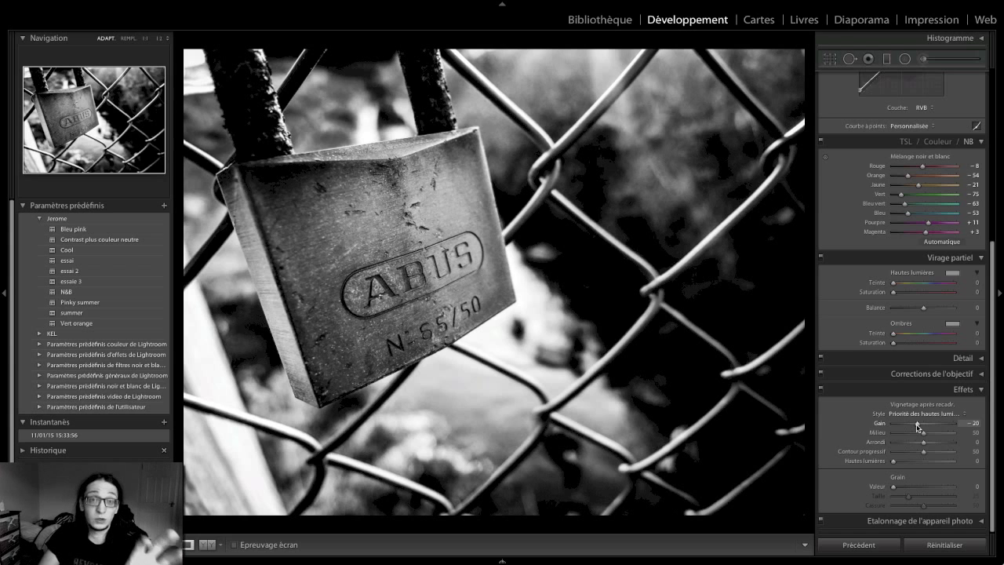
left_click_drag(917, 424, 924, 428)
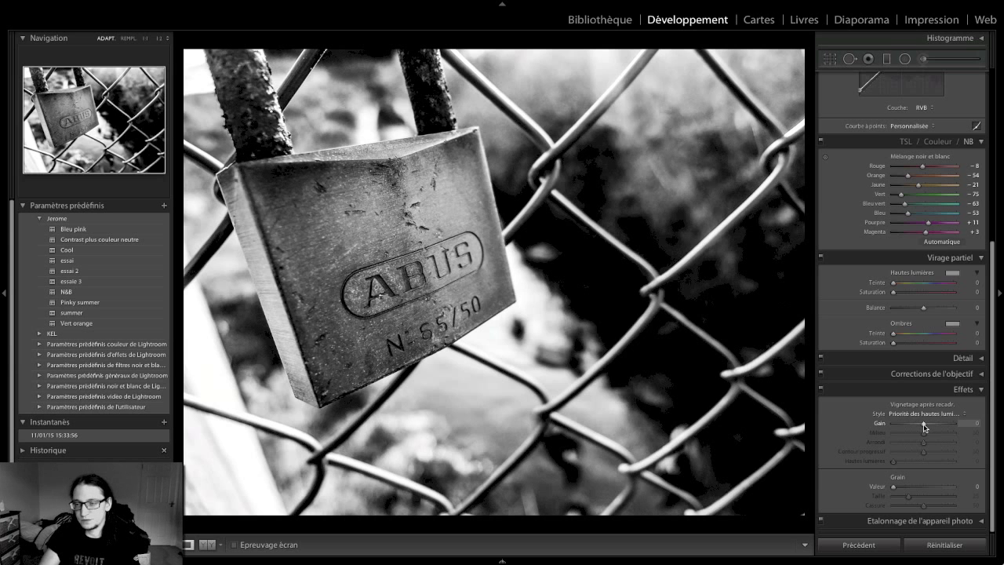
left_click_drag(924, 427, 918, 428)
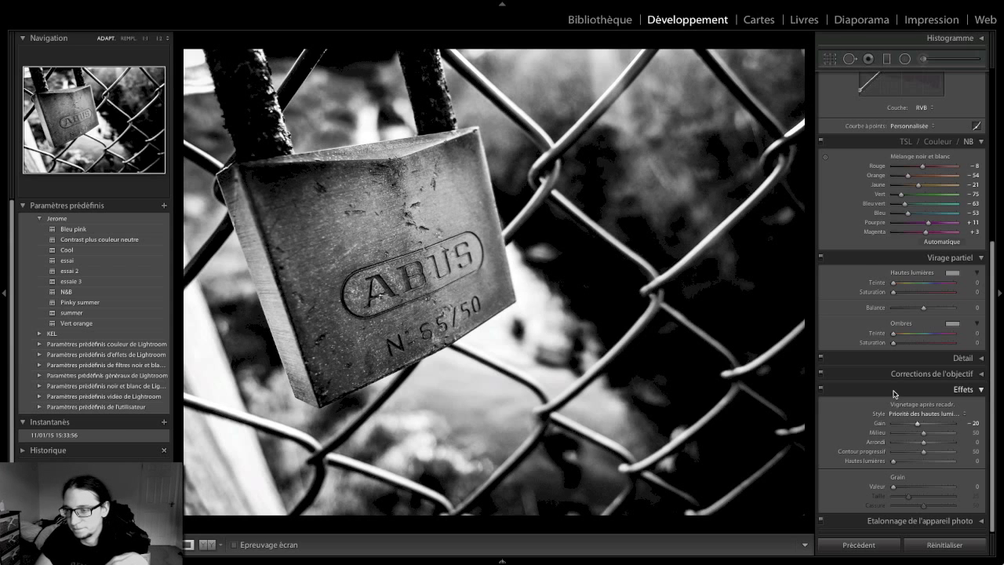
- Set exposure +1.30, contrast +92, highlights -8, blacks -88, and hide the side panels
scroll(894, 394, "up", 3)
scroll(893, 394, "up", 3)
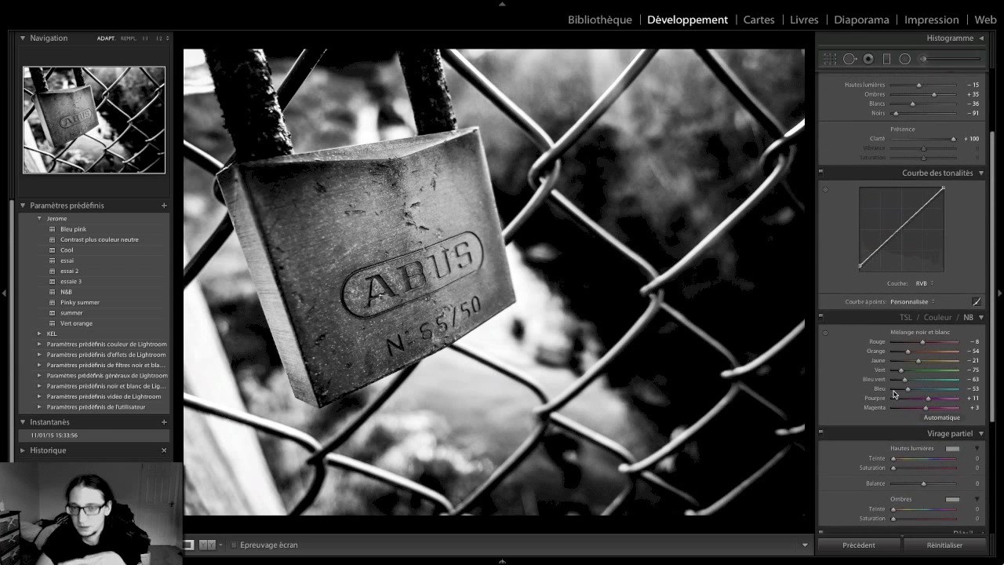
scroll(893, 394, "up", 2)
scroll(918, 462, "up", 1)
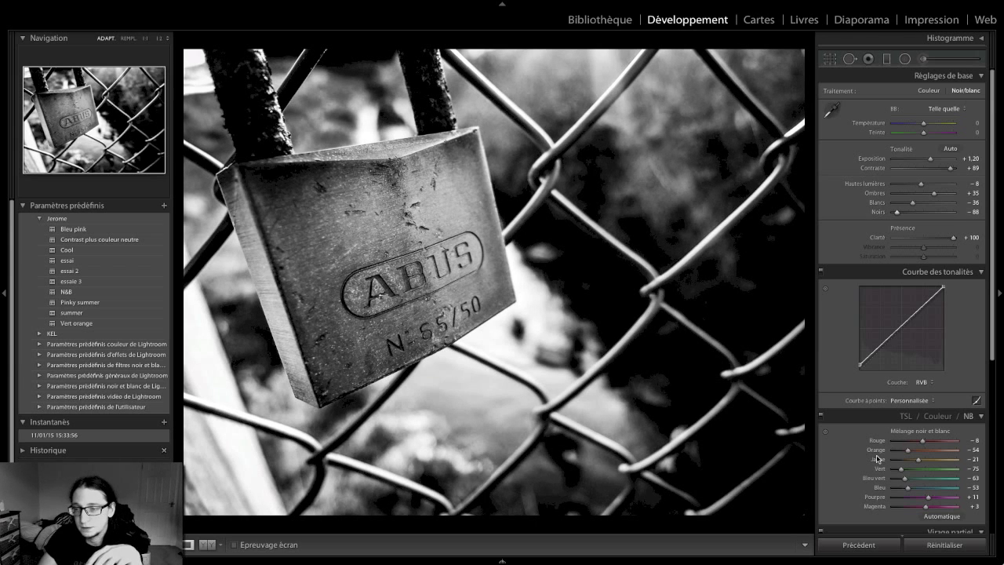
left_click_drag(932, 162, 932, 162)
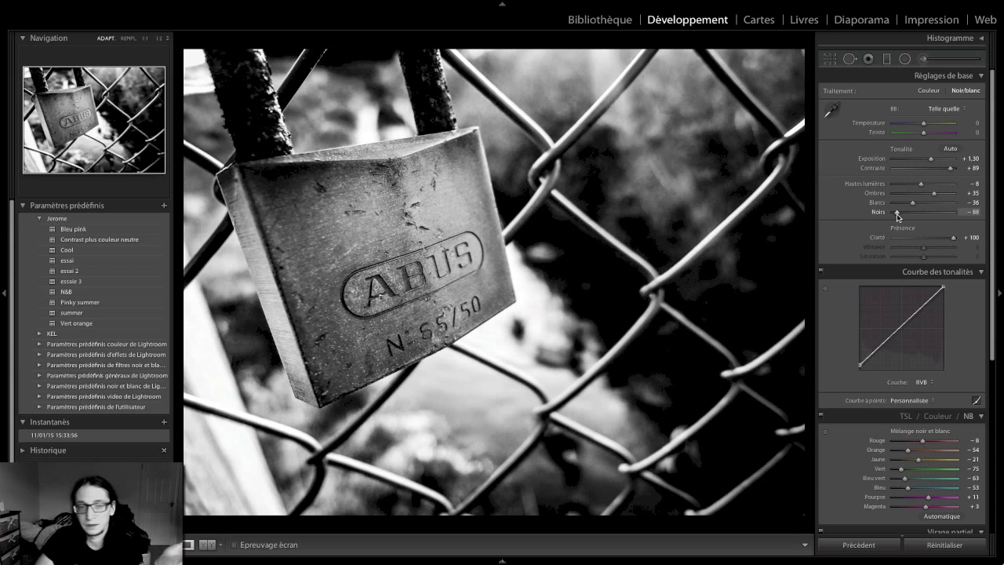
left_click_drag(897, 216, 898, 217)
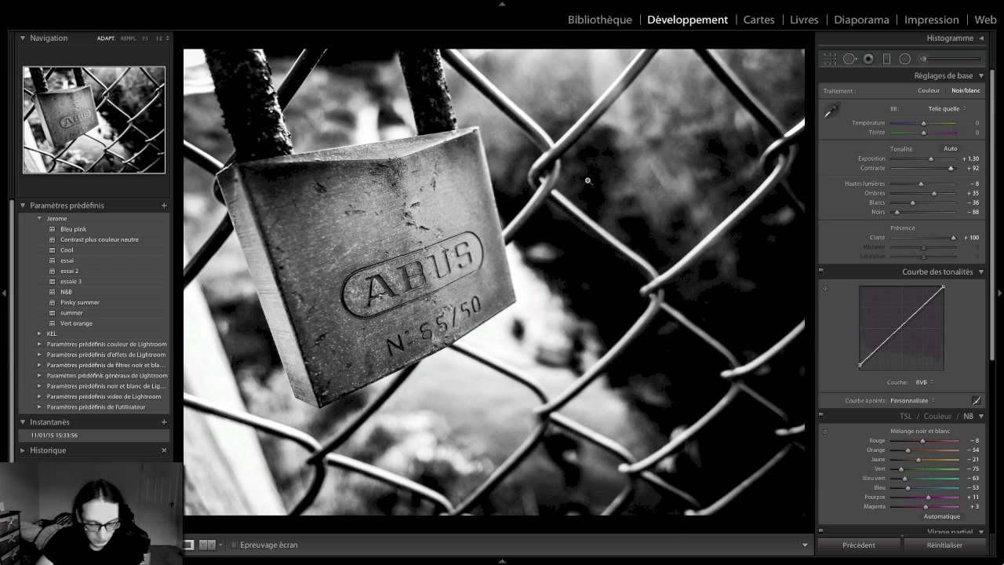
key("Tab")
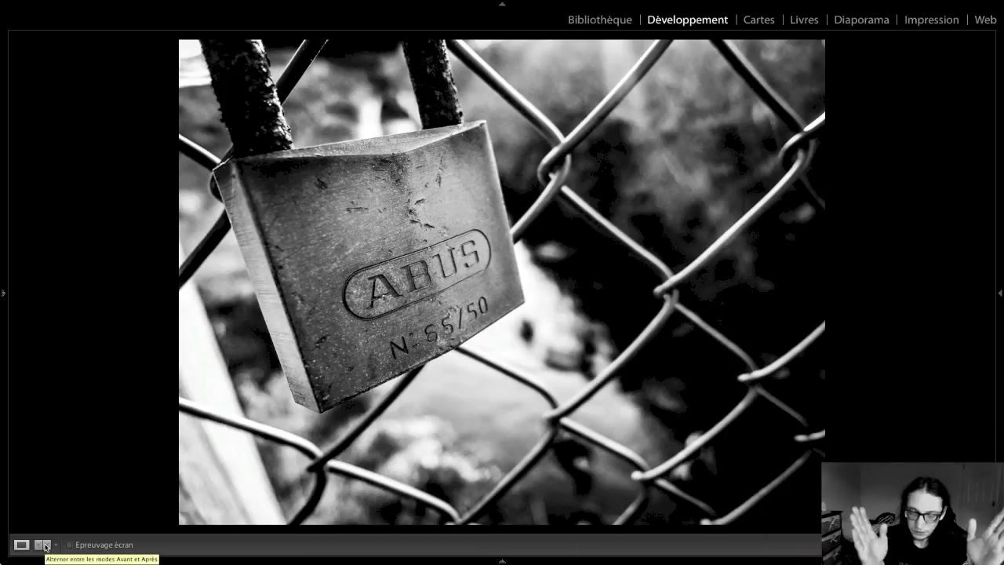
- Compare the before/after side by side and split, then return to the single view with panels
left_click(44, 546)
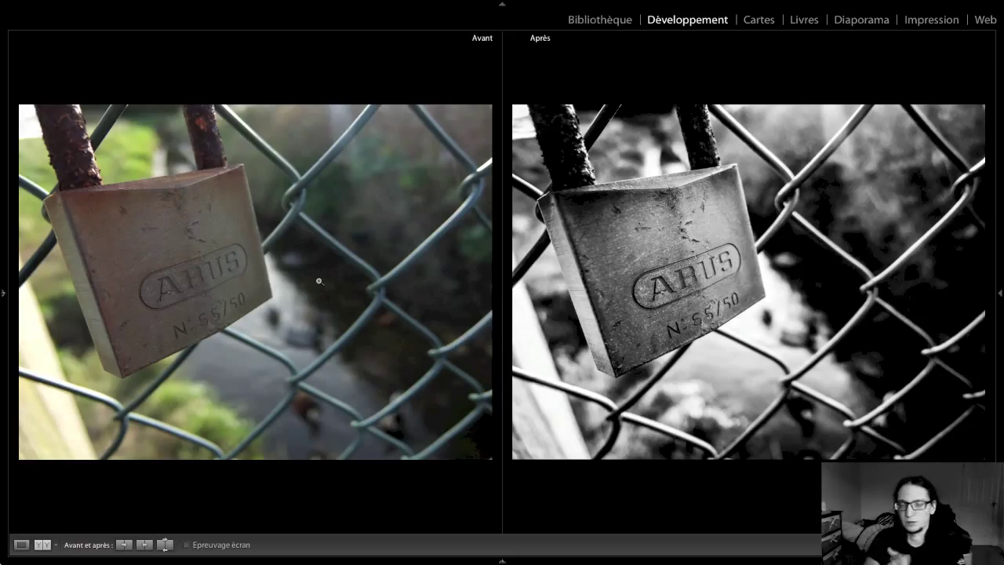
left_click(39, 547)
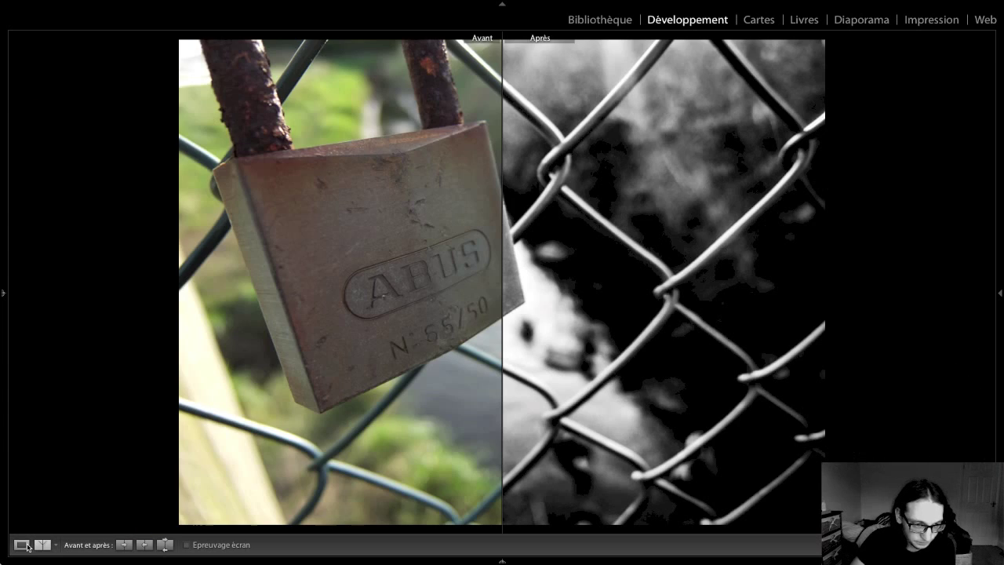
left_click(21, 544)
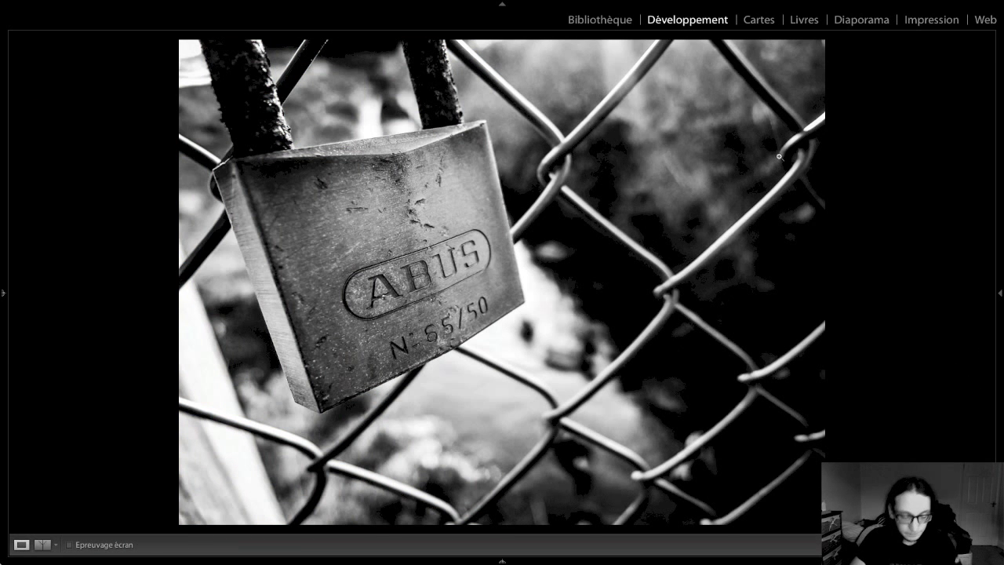
key("Tab")
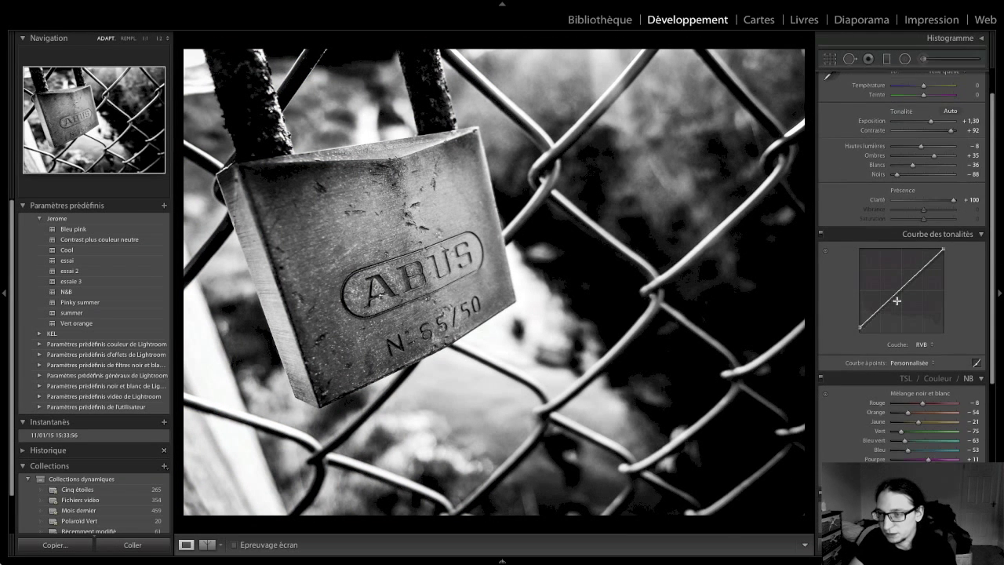
scroll(896, 300, "up", 1)
scroll(897, 303, "down", 3)
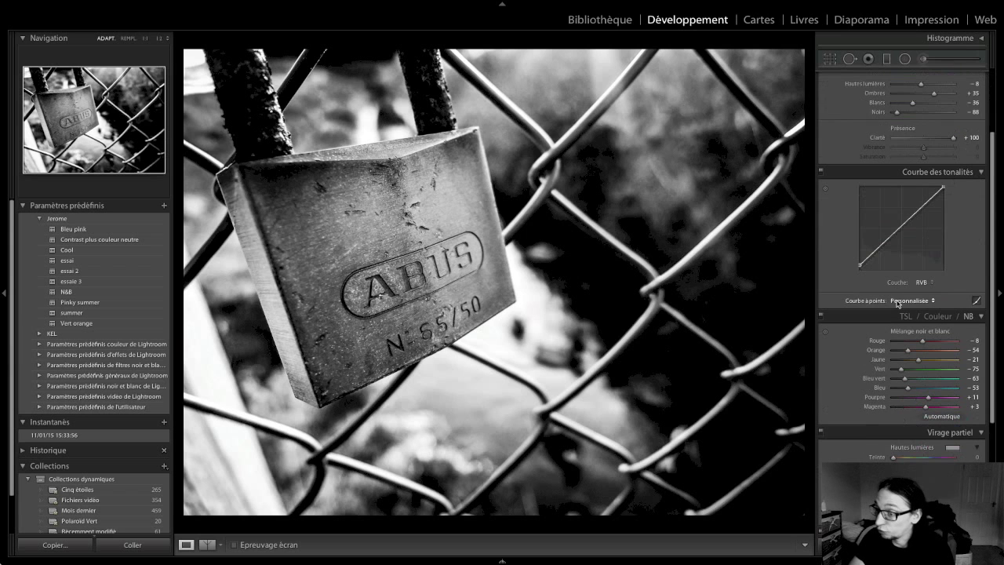
scroll(897, 304, "down", 2)
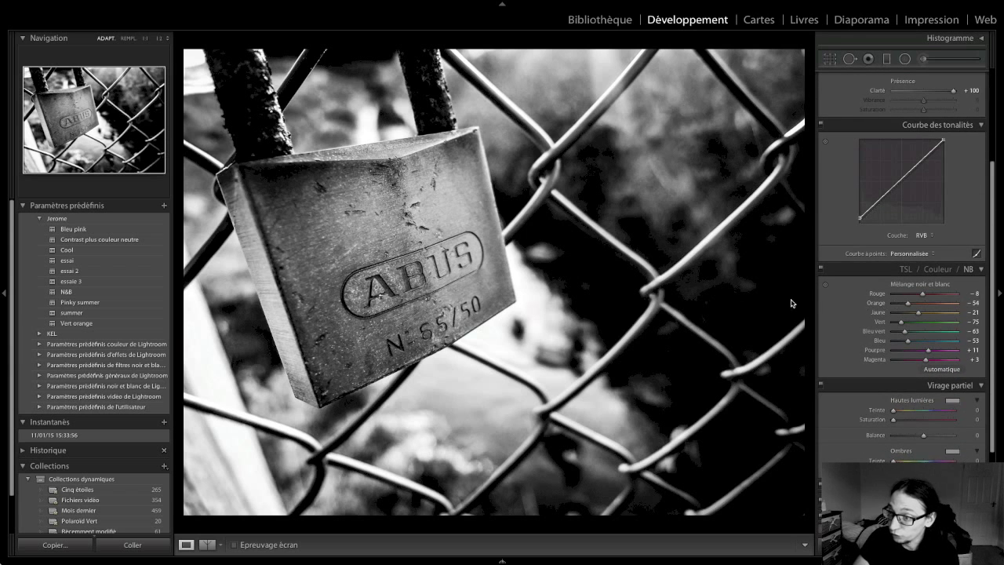
scroll(897, 314, "down", 5)
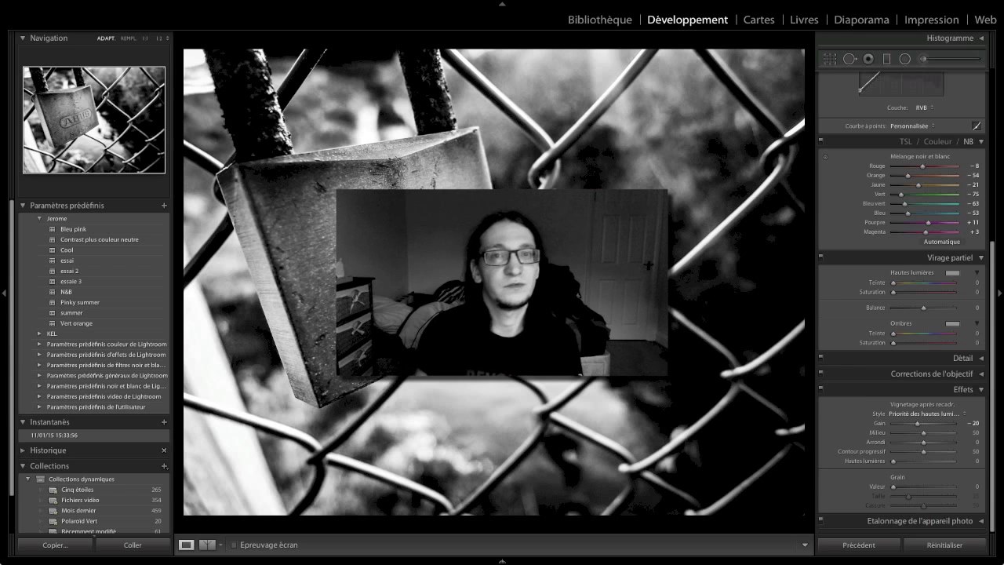